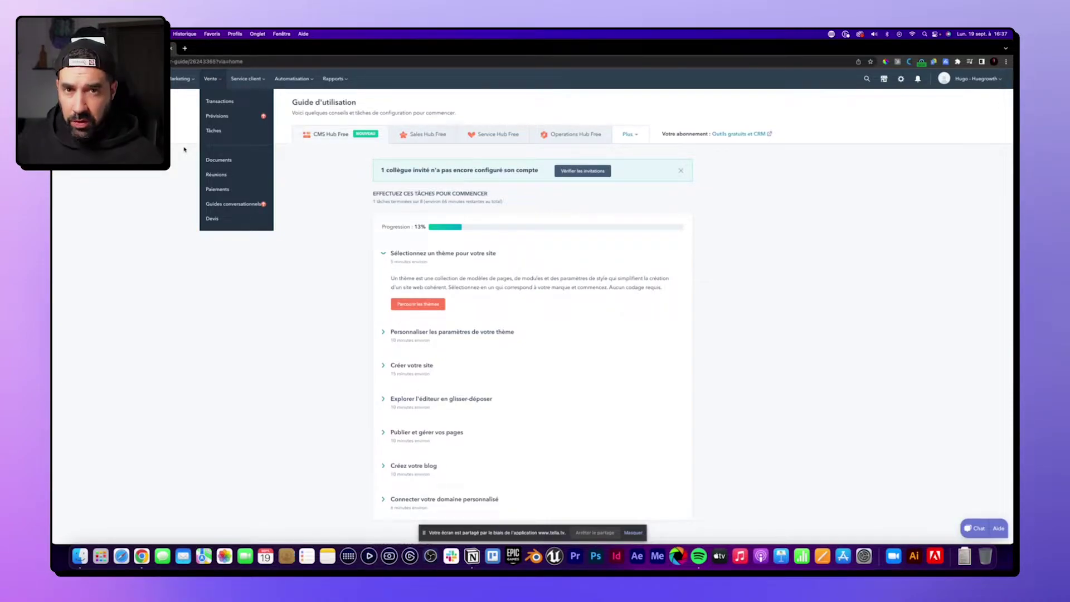
Step: Open the Réunions list, preview the default meeting's public booking page, and check its 30 min and 1 heure durations
left_click(223, 175)
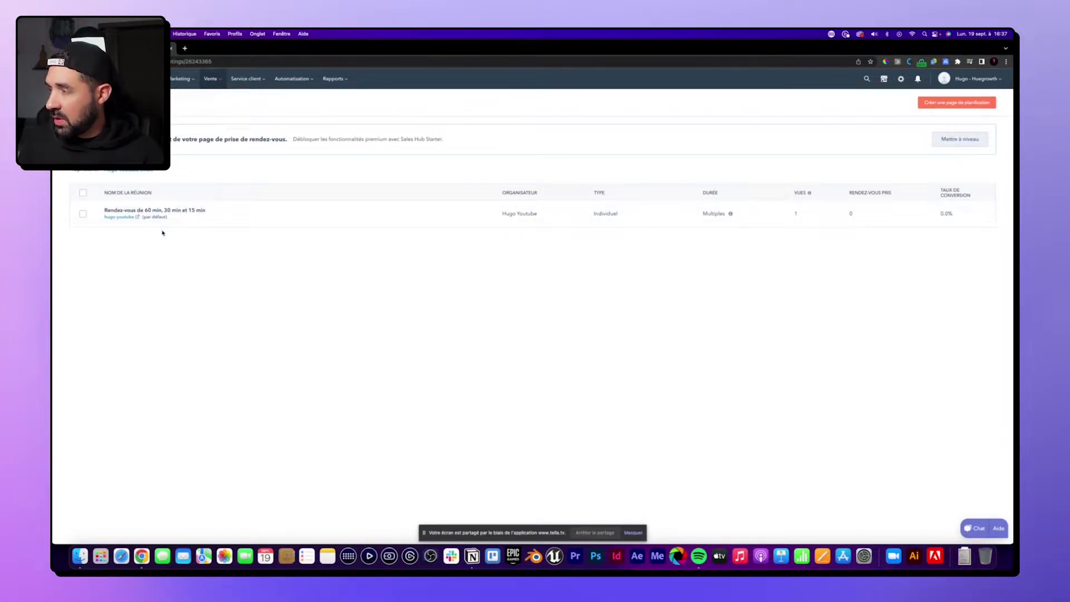
left_click(125, 217)
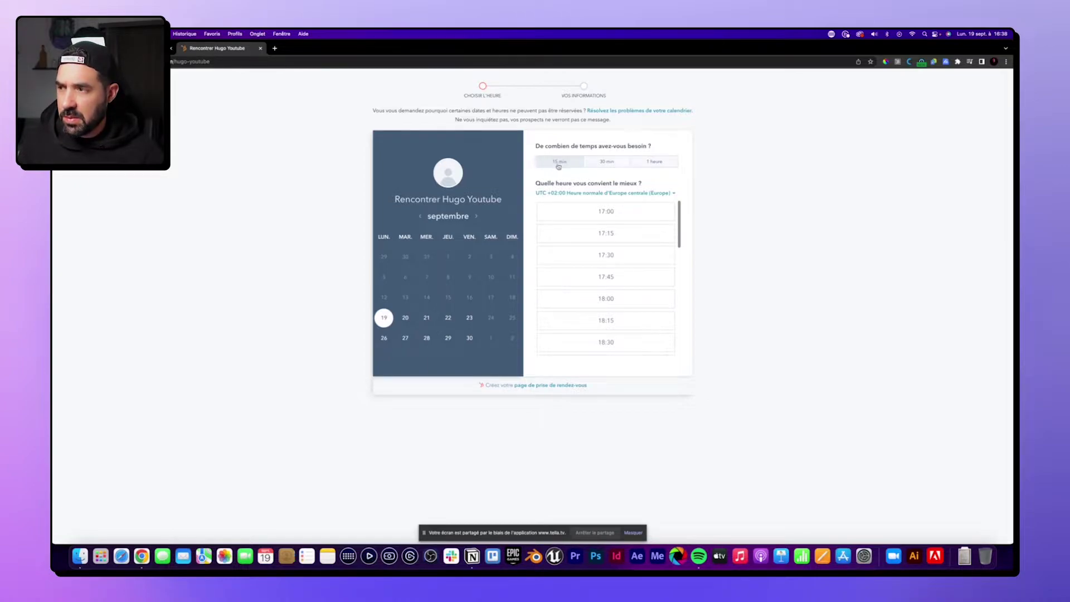
left_click(613, 165)
left_click(668, 164)
scroll(607, 256, "down", 3)
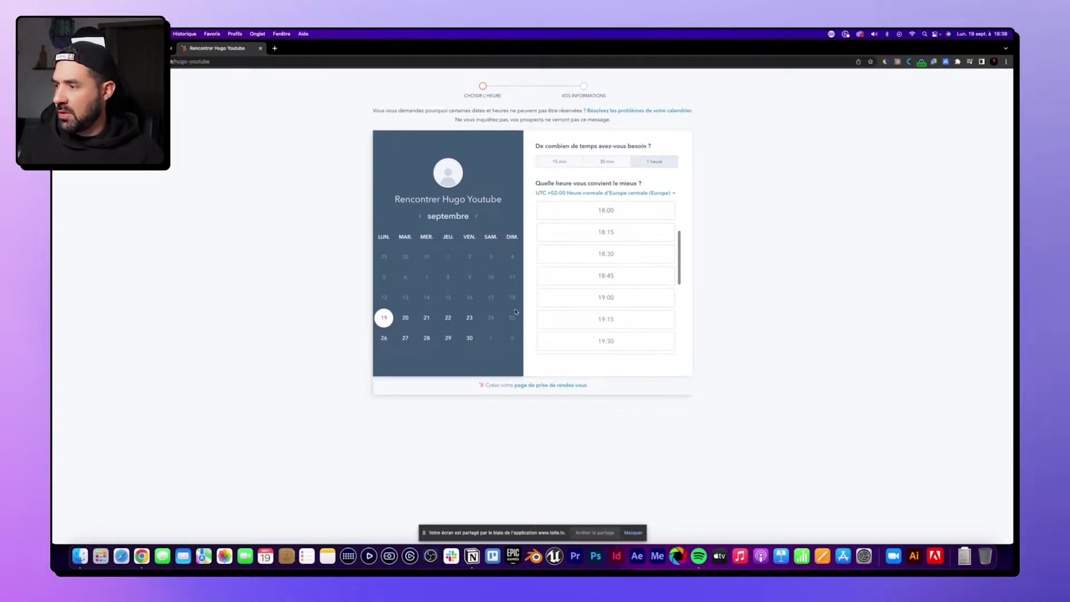
Step: Check the available time slots for 20, 21, 22 and 23 septembre, and close the booking page
left_click(405, 318)
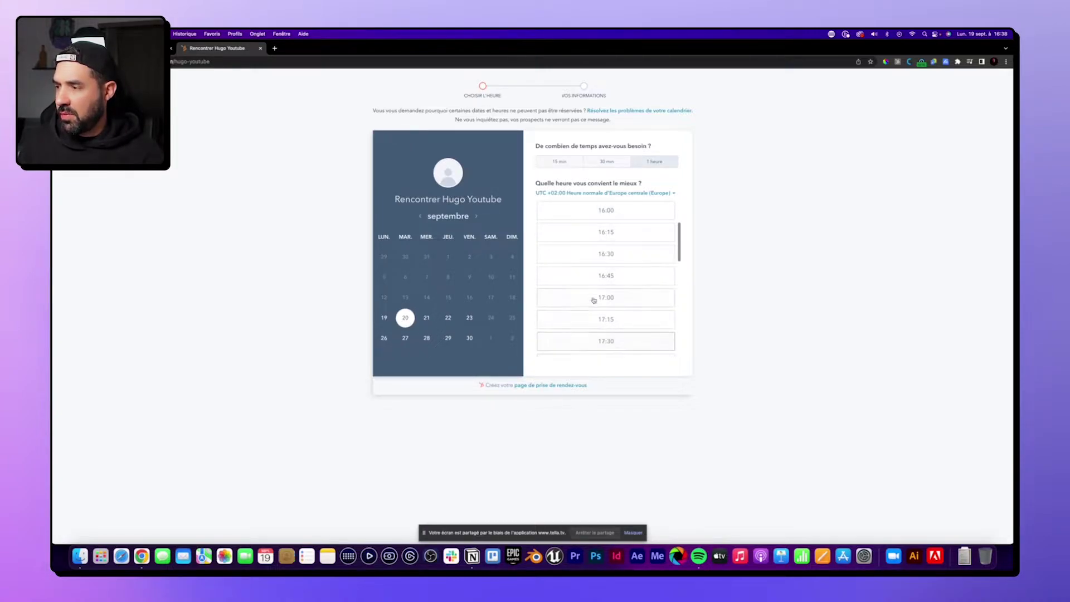
scroll(608, 281, "up", 2)
scroll(611, 284, "down", 6)
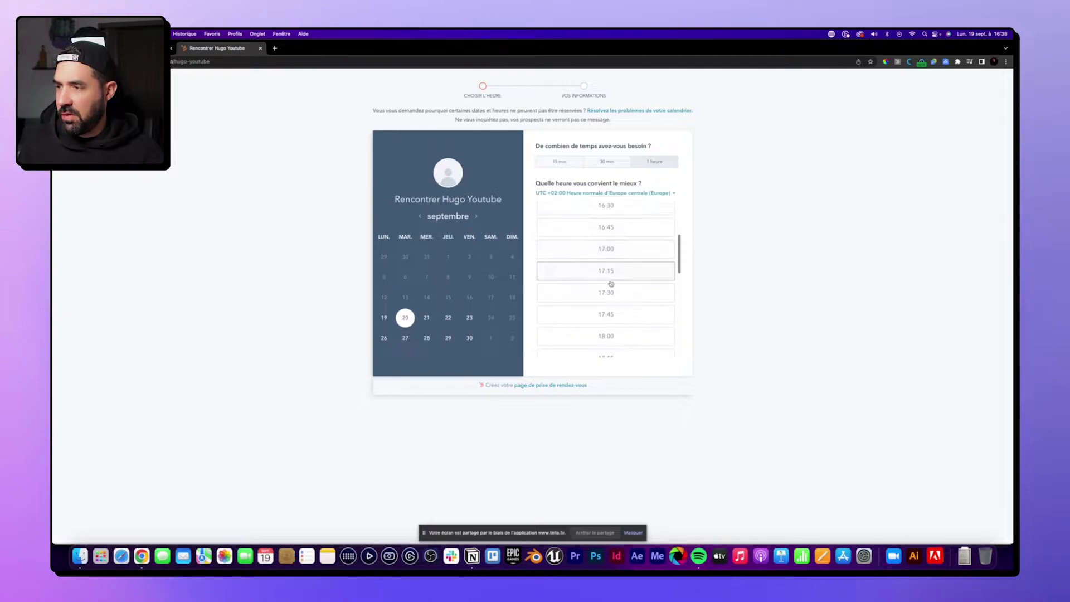
left_click(427, 318)
left_click(448, 319)
left_click(470, 319)
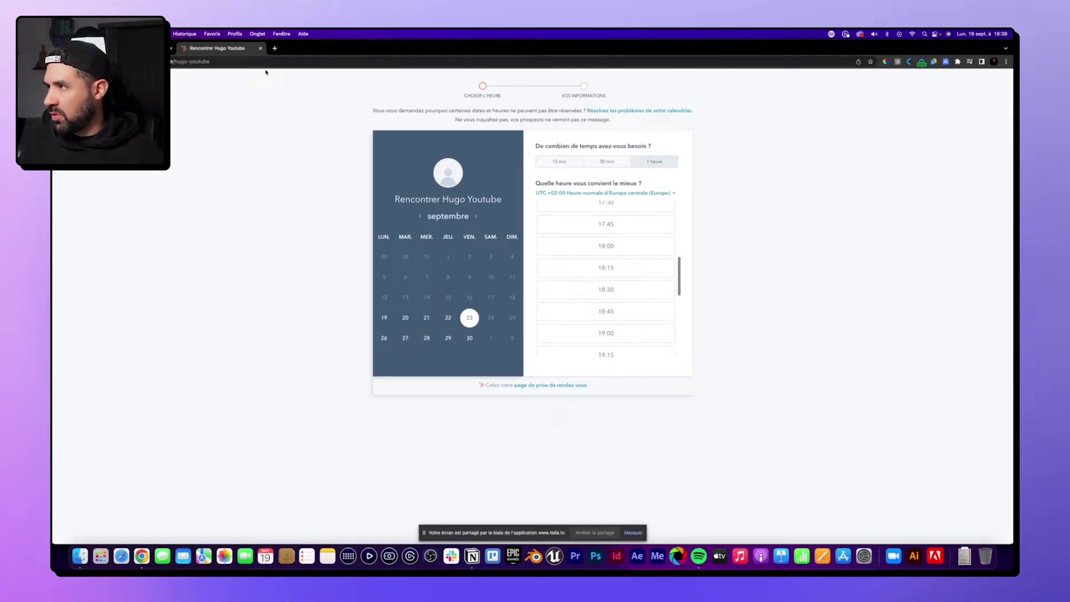
left_click(260, 48)
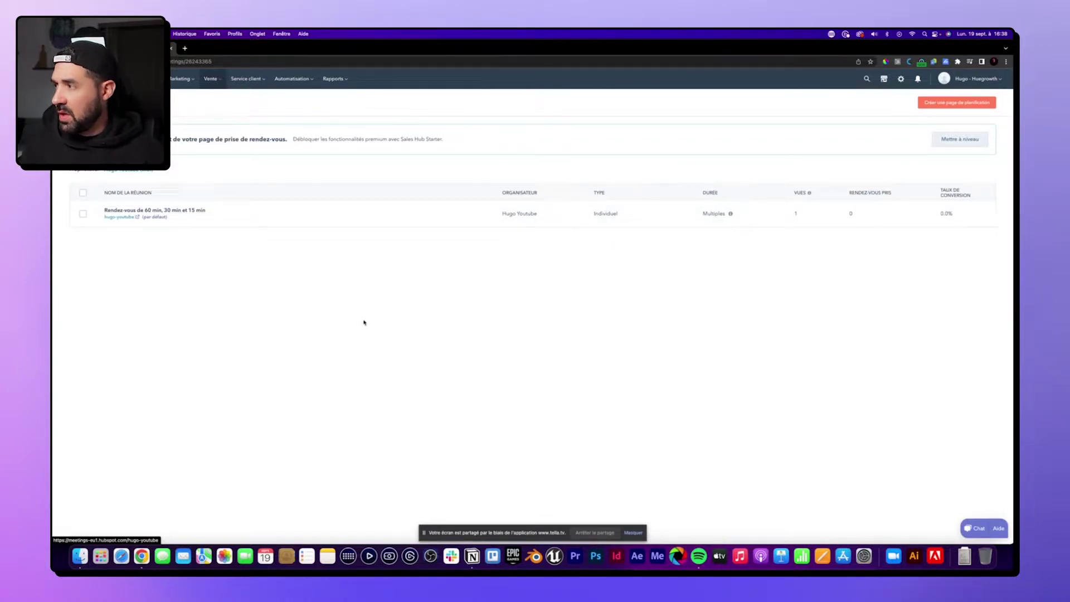
Step: Open the default meeting for editing and set its internal name to "Calendrier Prospection"
mouse_move(339, 217)
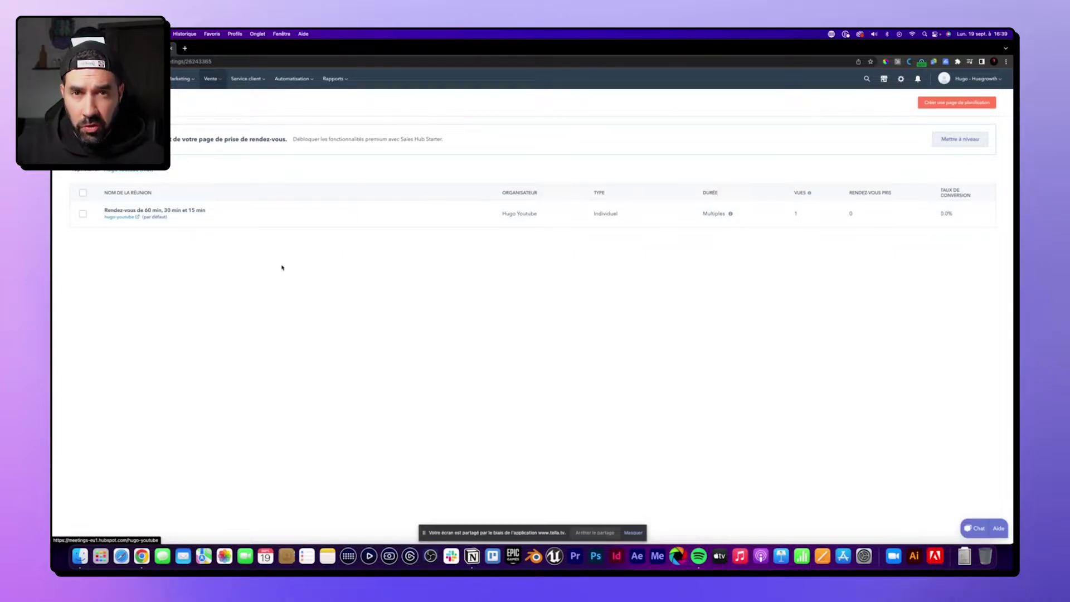
mouse_move(244, 211)
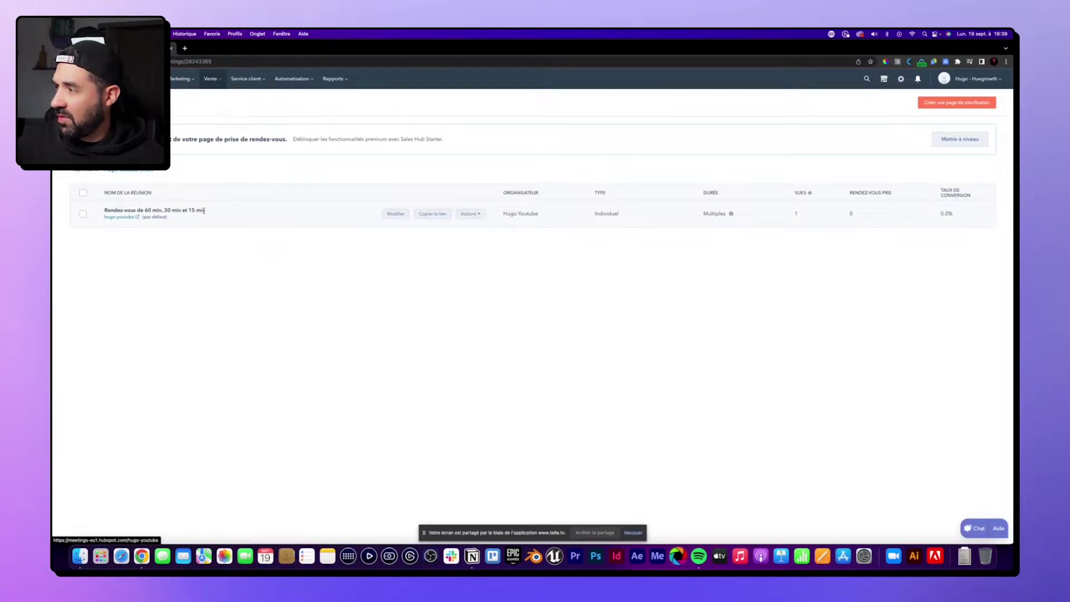
left_click(397, 214)
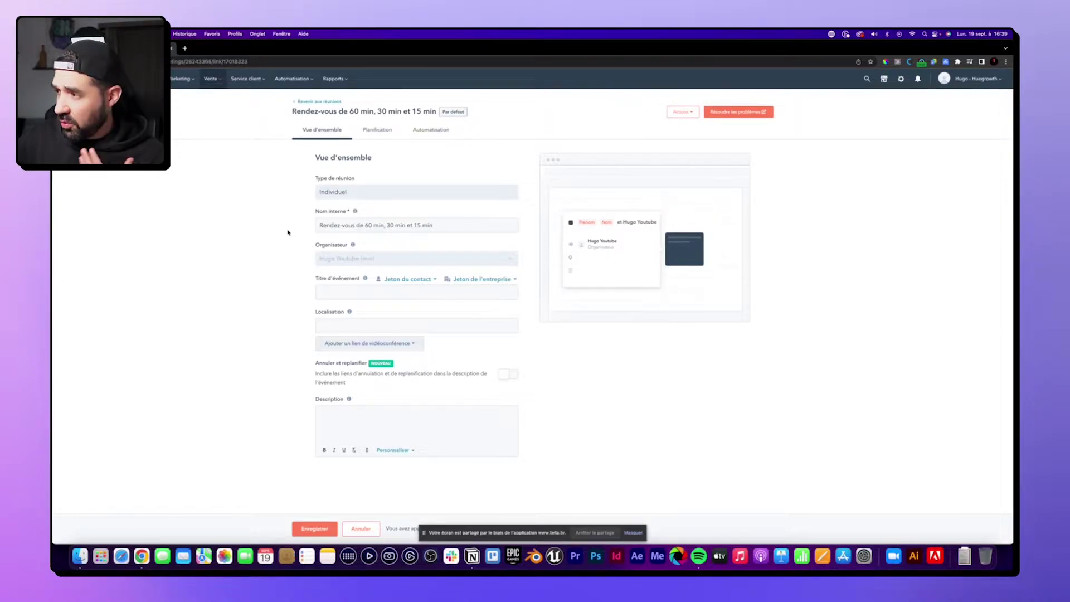
left_click(408, 224)
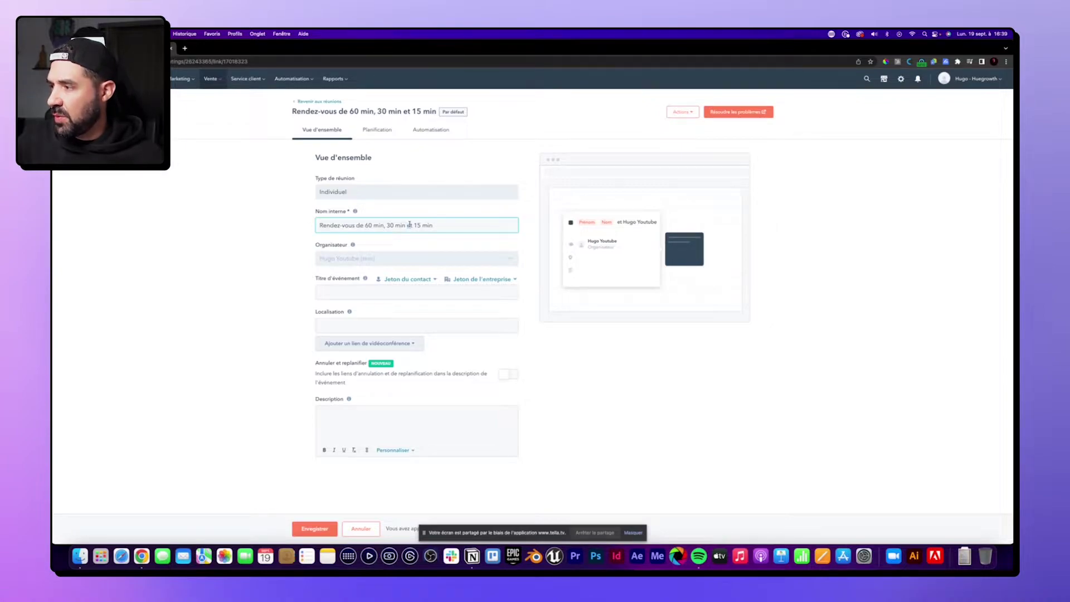
triple_click(427, 225)
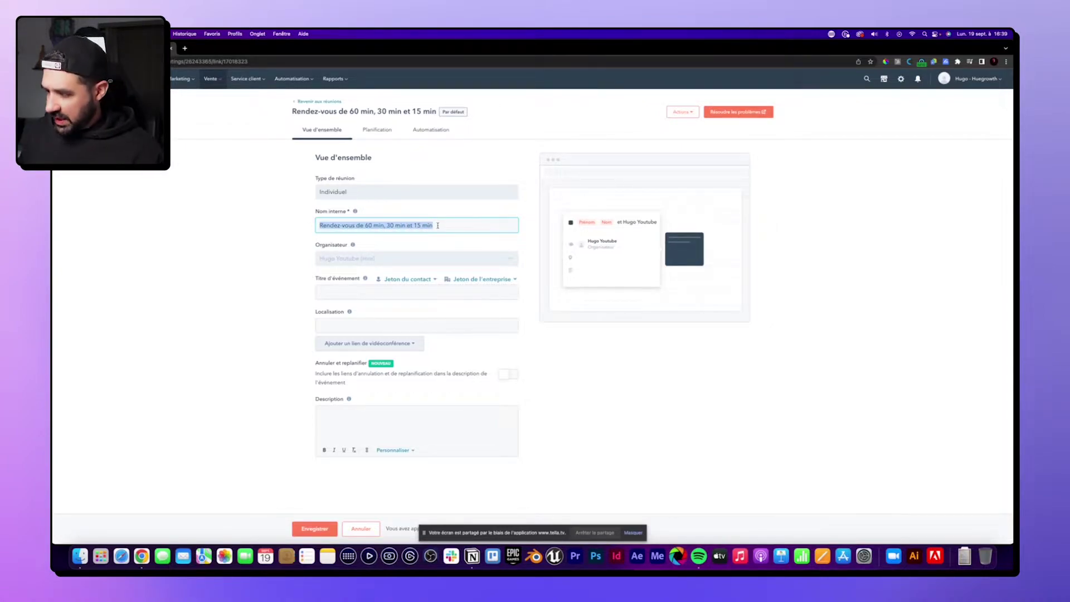
type("Cal")
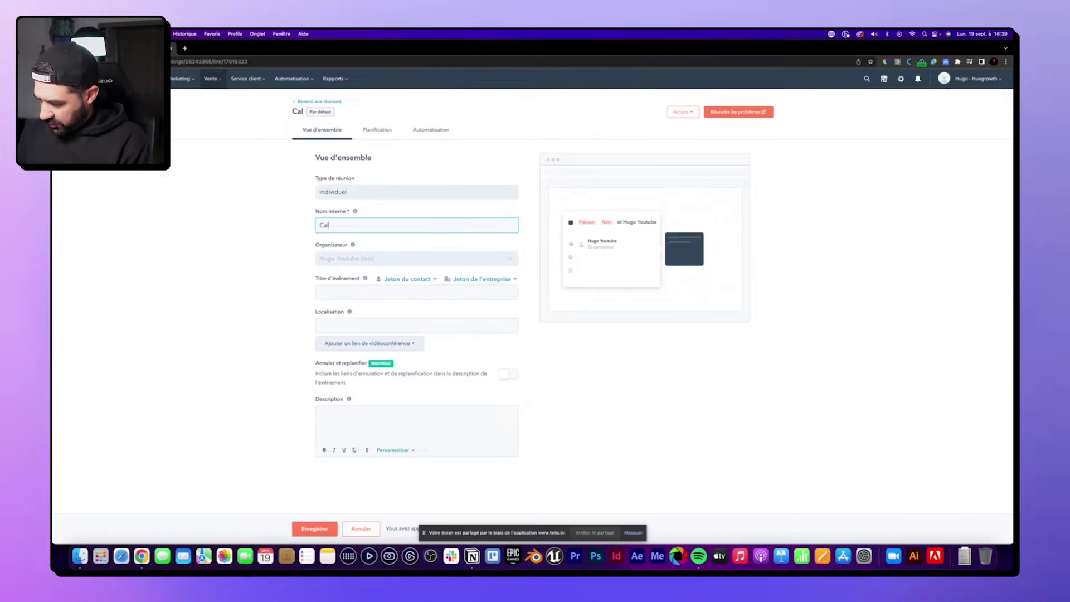
type("endrier ")
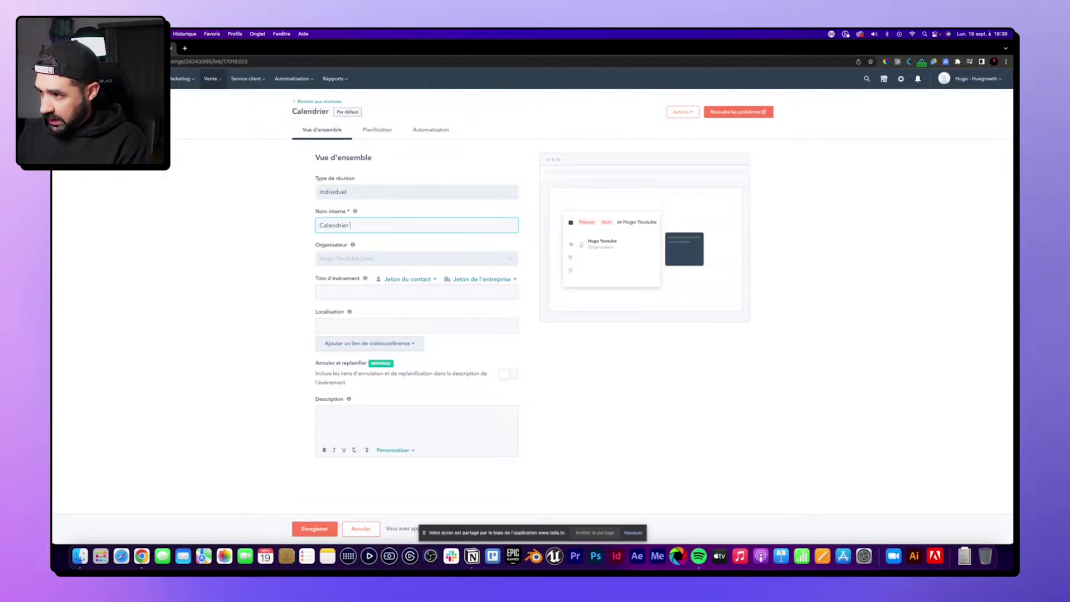
type("Prospection")
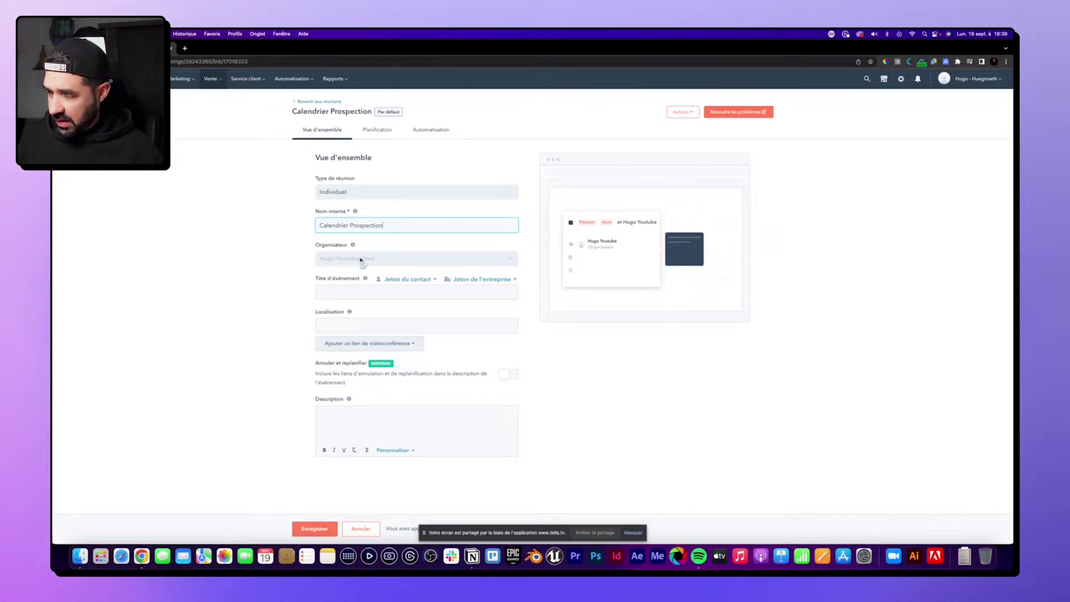
Step: Set the event title to "Rendez vous de discussion entre", the contact's Prénom token, "et" and the organiser's first name
left_click(326, 293)
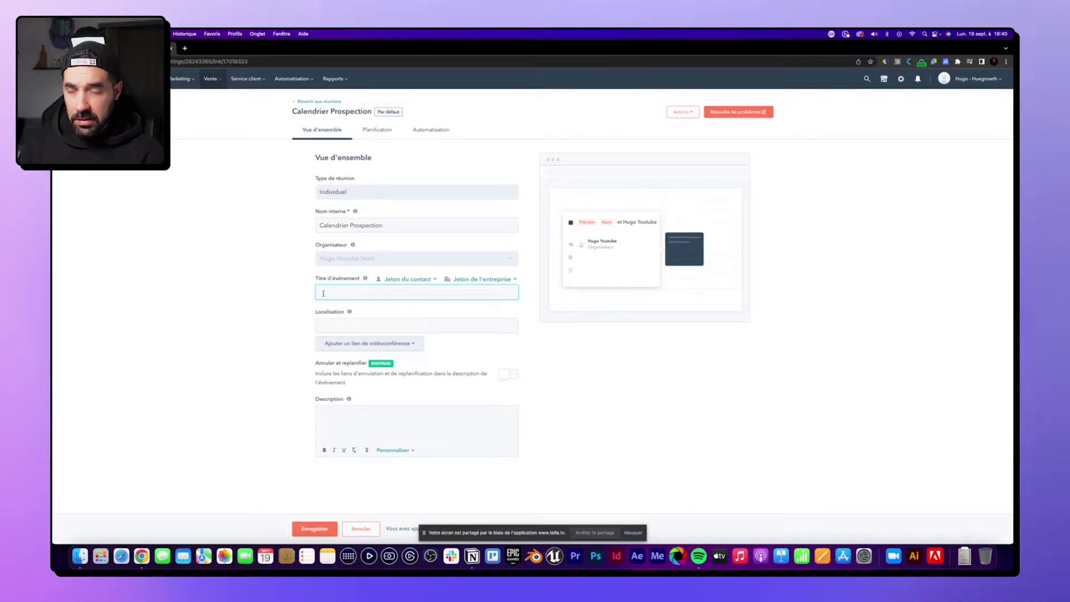
type("Rendez vous de")
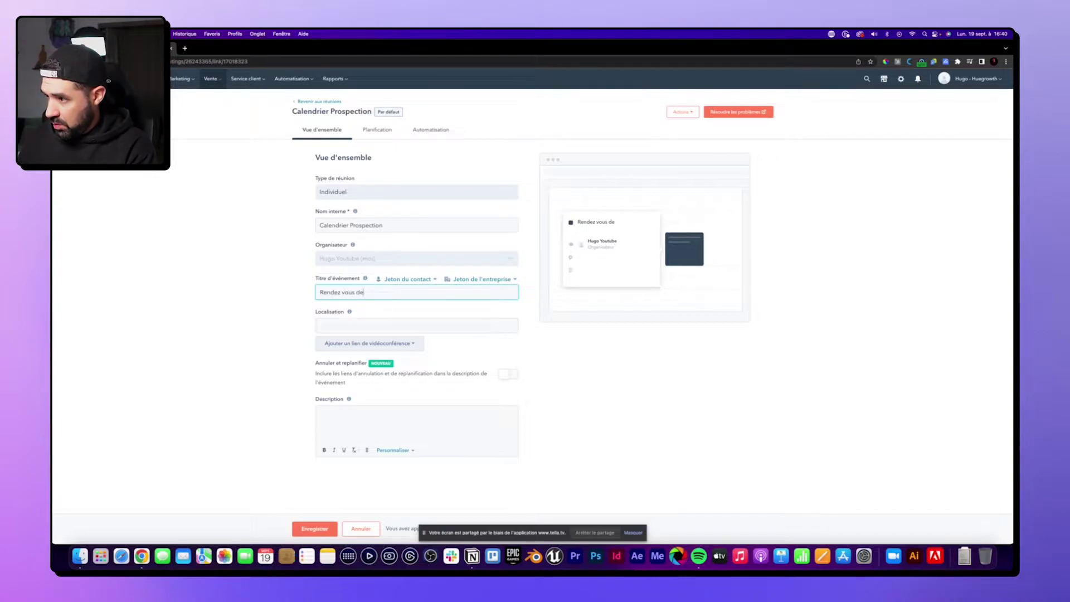
type(" discussio")
key("BackSpace")
type("n entre")
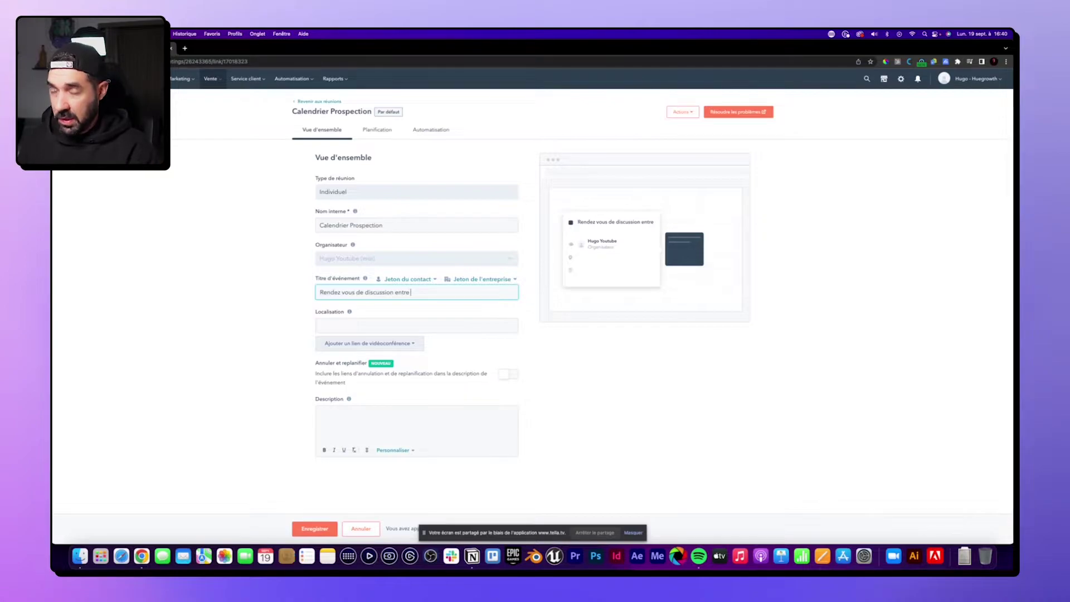
left_click(422, 280)
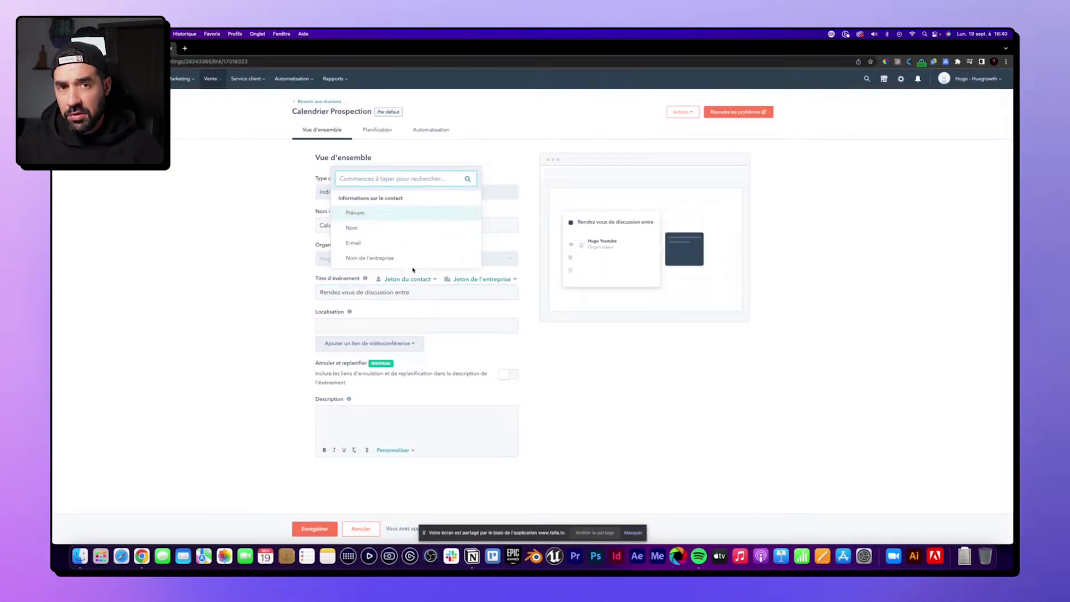
left_click(371, 215)
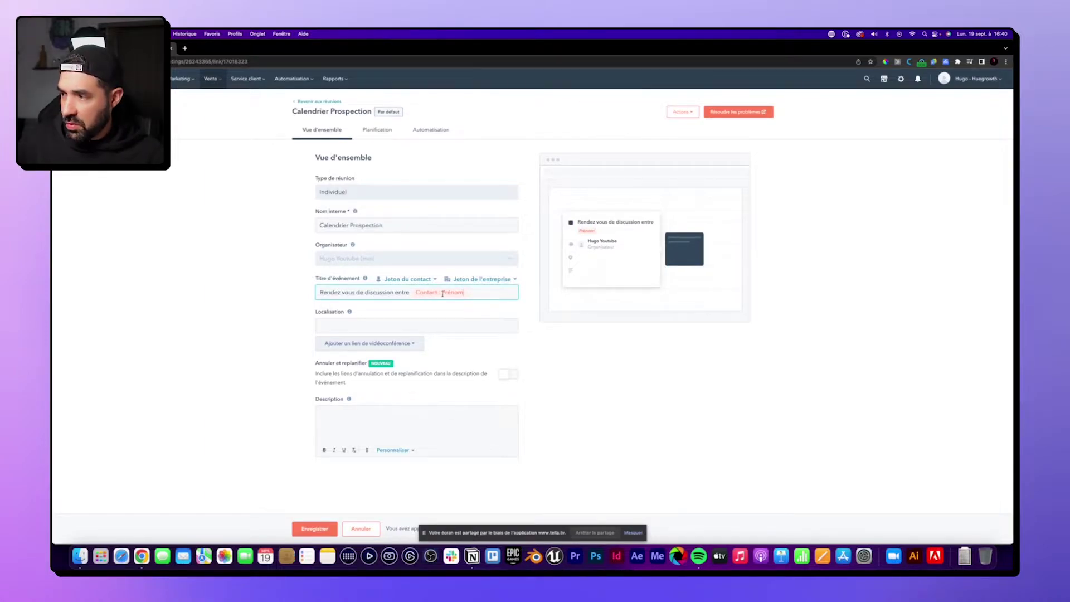
type("et Hugo")
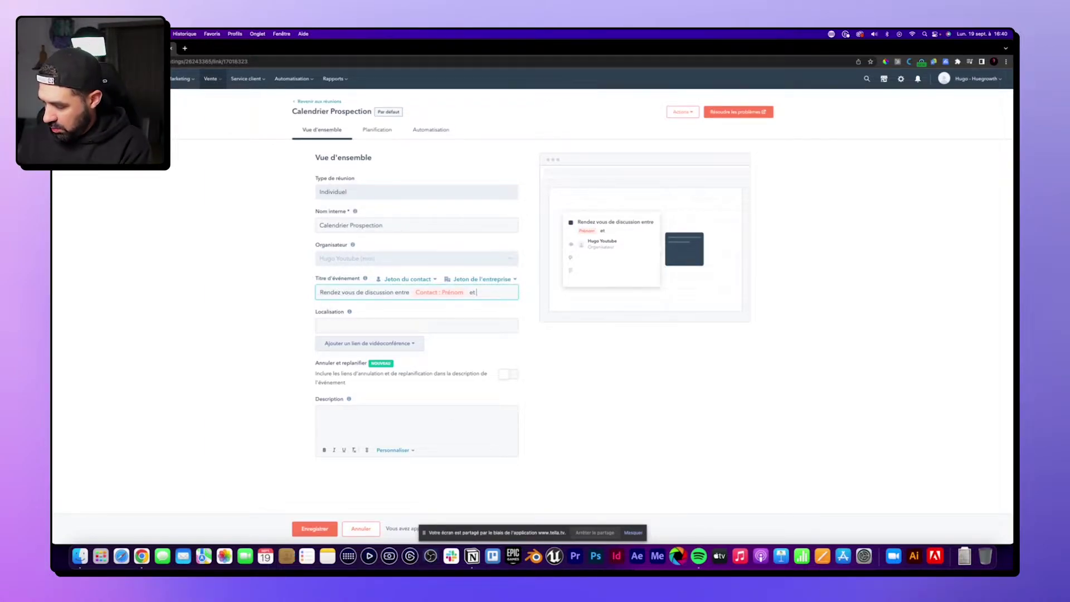
left_click(248, 307)
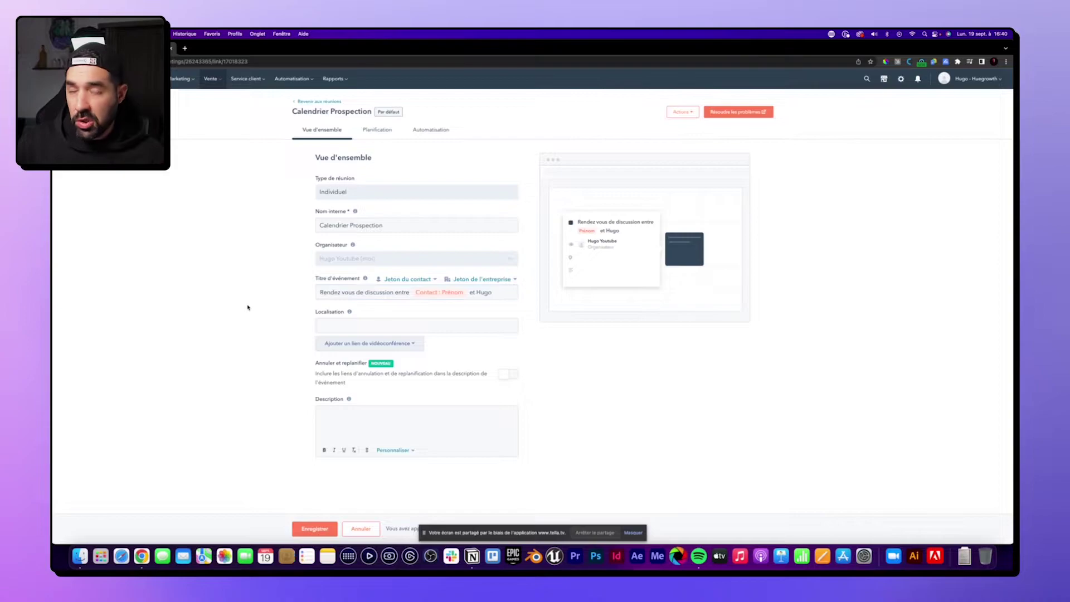
Step: Look through the contact tokens offered for the event title and the options for adding a videoconference link
left_click(414, 279)
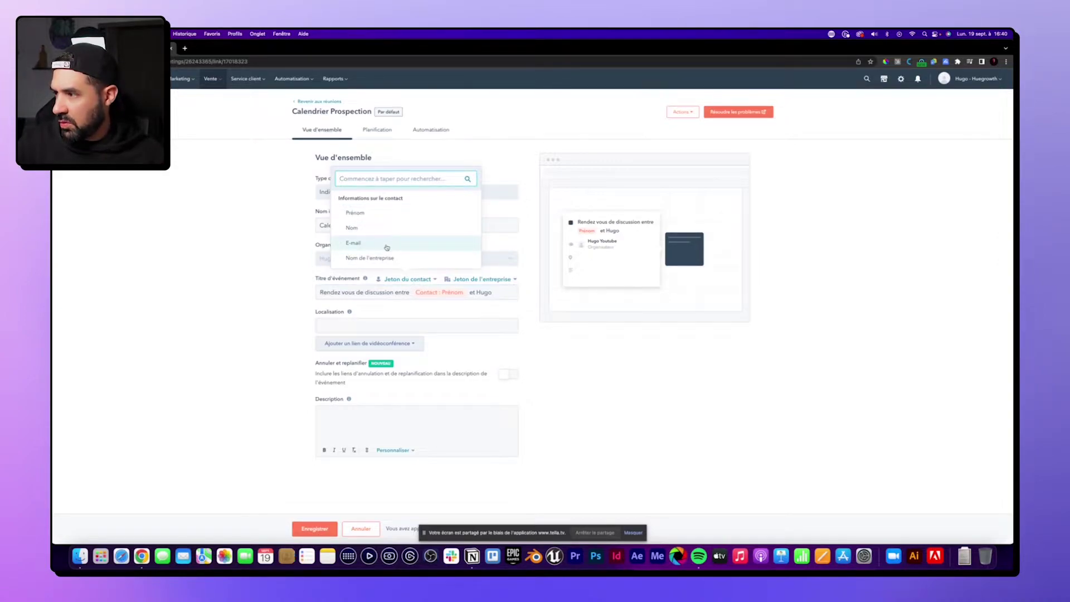
left_click(256, 330)
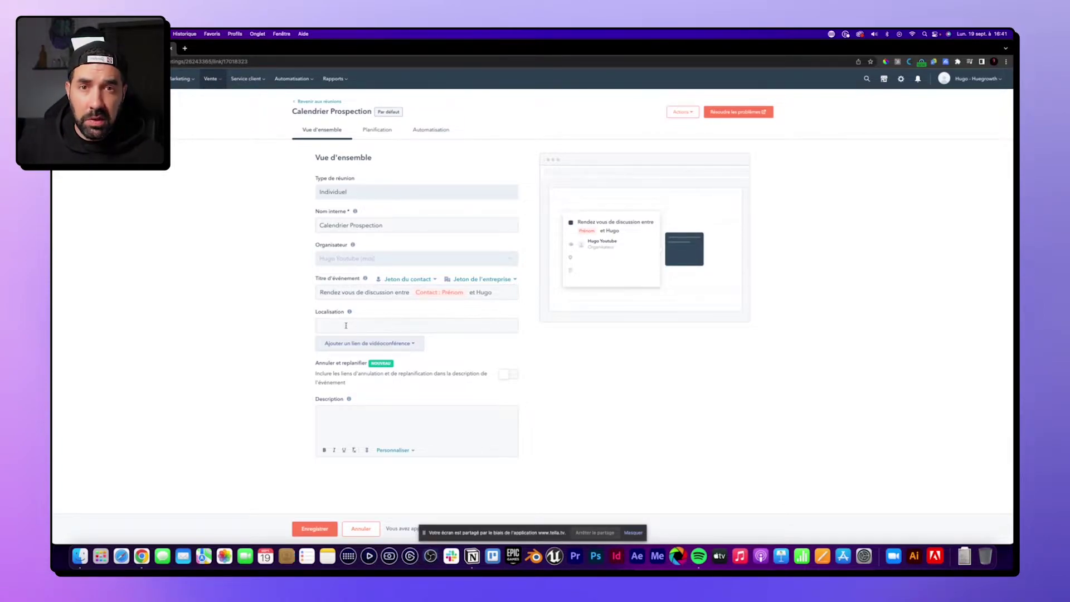
left_click(375, 346)
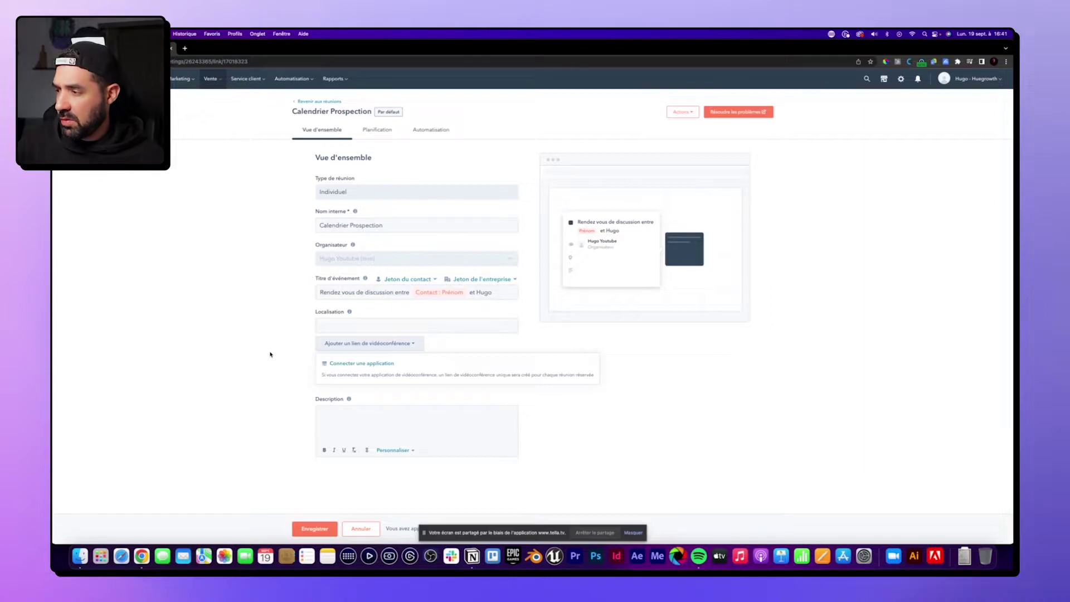
left_click(355, 389)
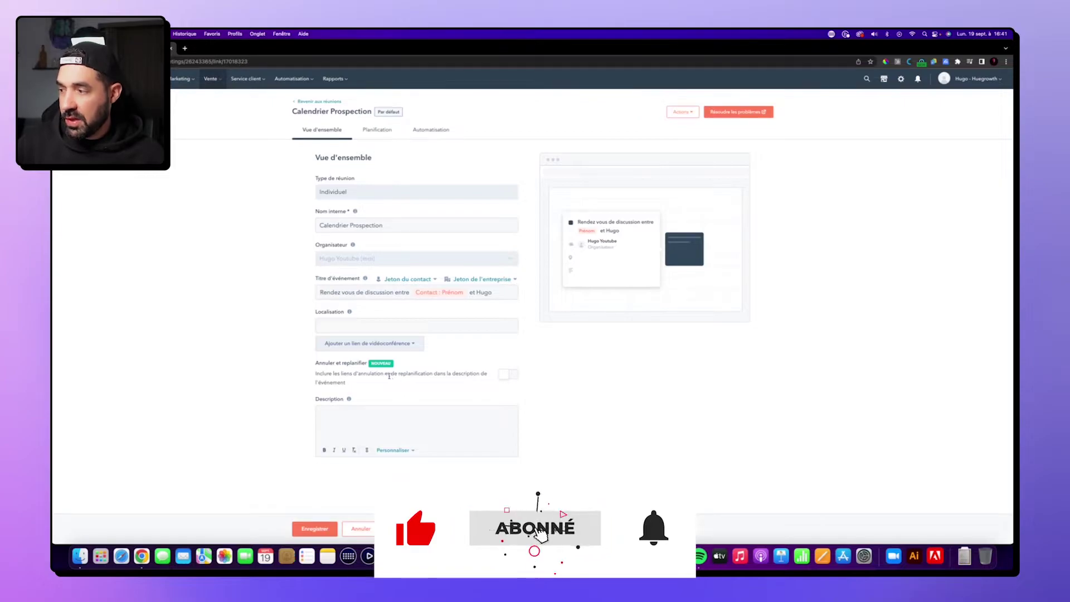
Step: Include the cancellation and rescheduling links, and begin the description with "Lors de cet entretien nous établiront le cahier de charge de"
left_click(434, 373)
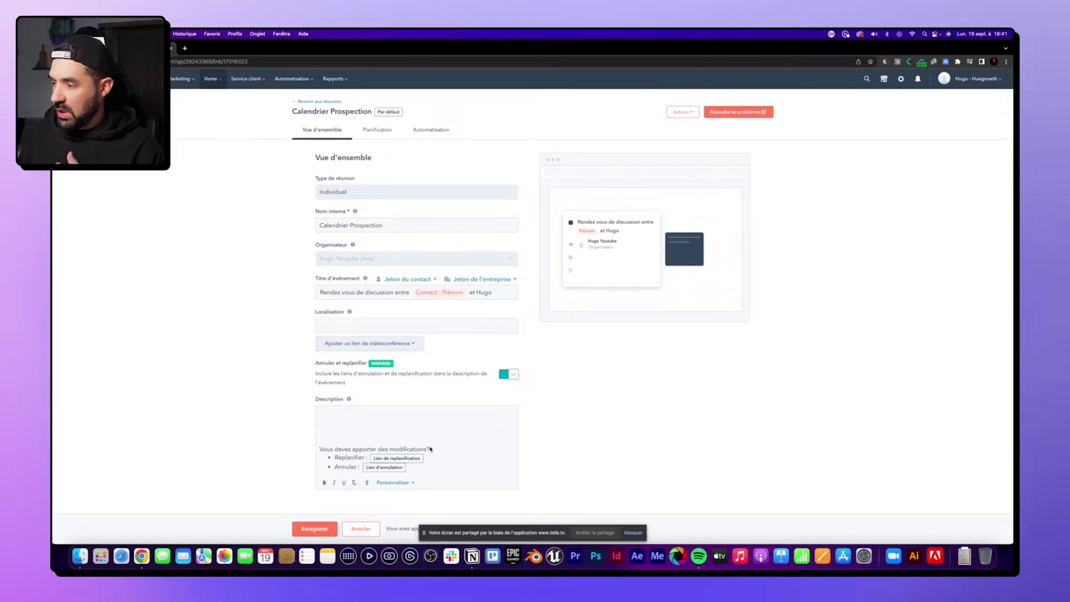
left_click(361, 418)
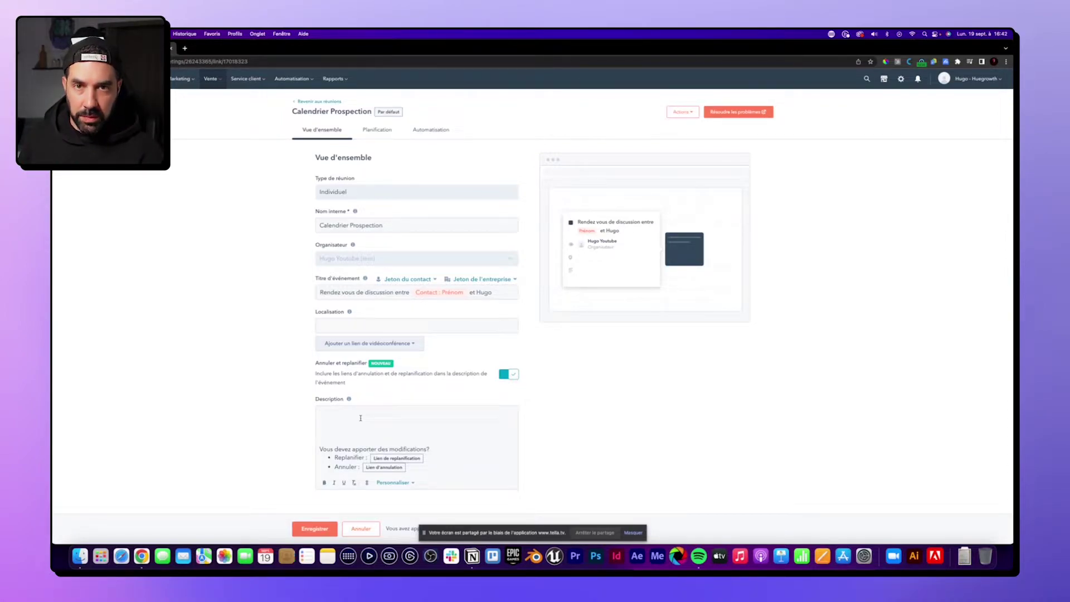
type("Lors de ctet entr")
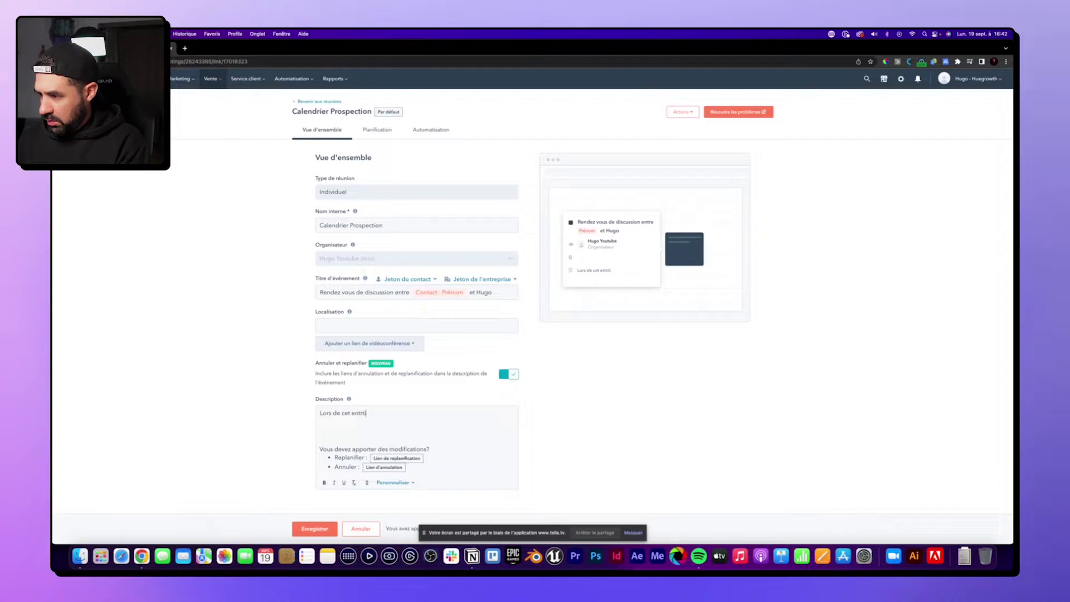
type("etien nous établor")
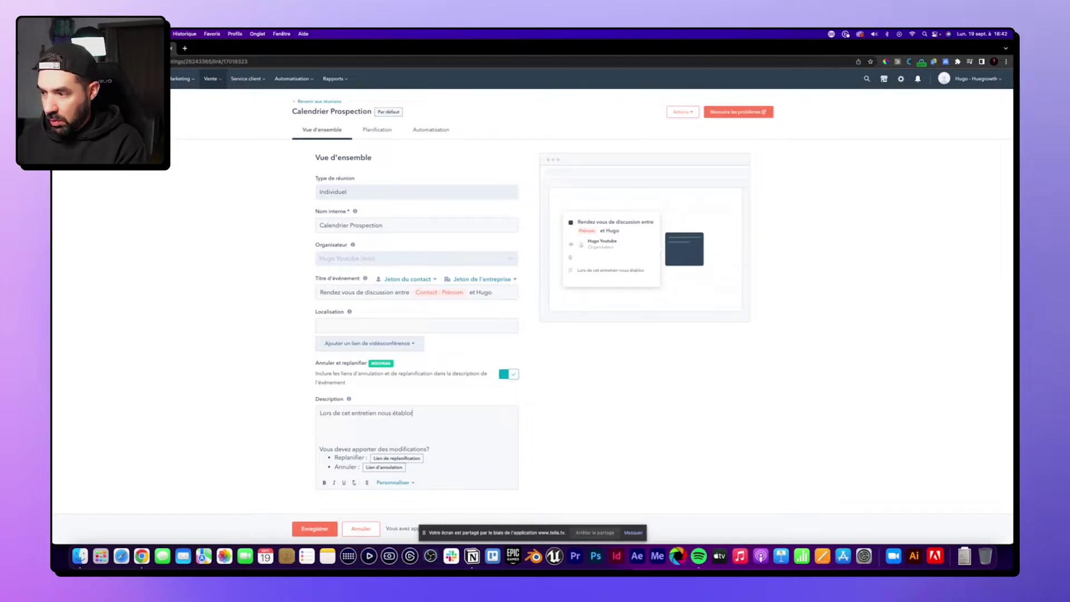
type("ront le ")
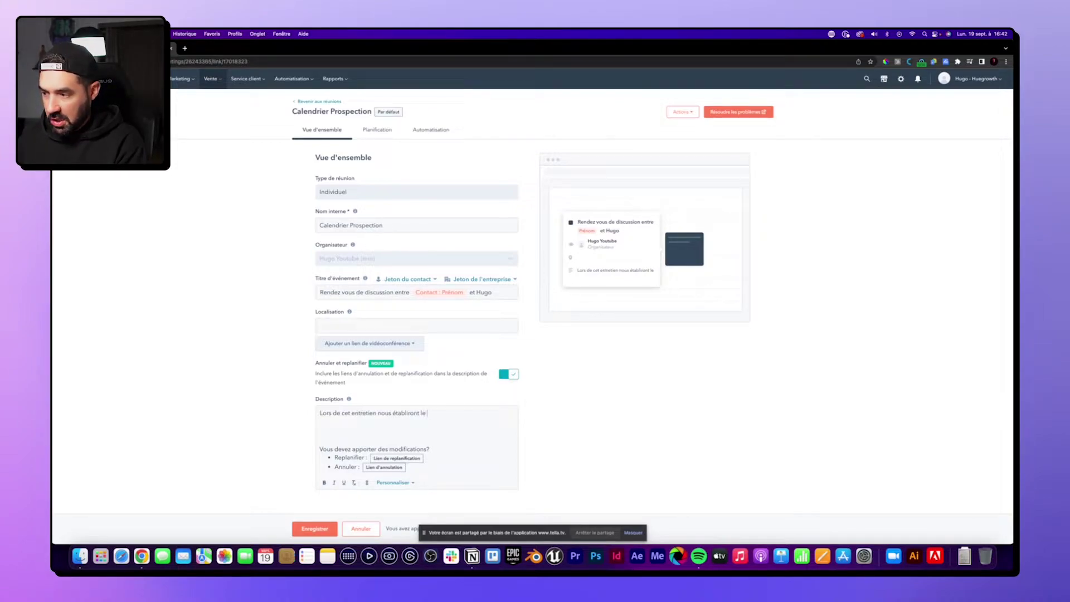
type("cahier de charge de")
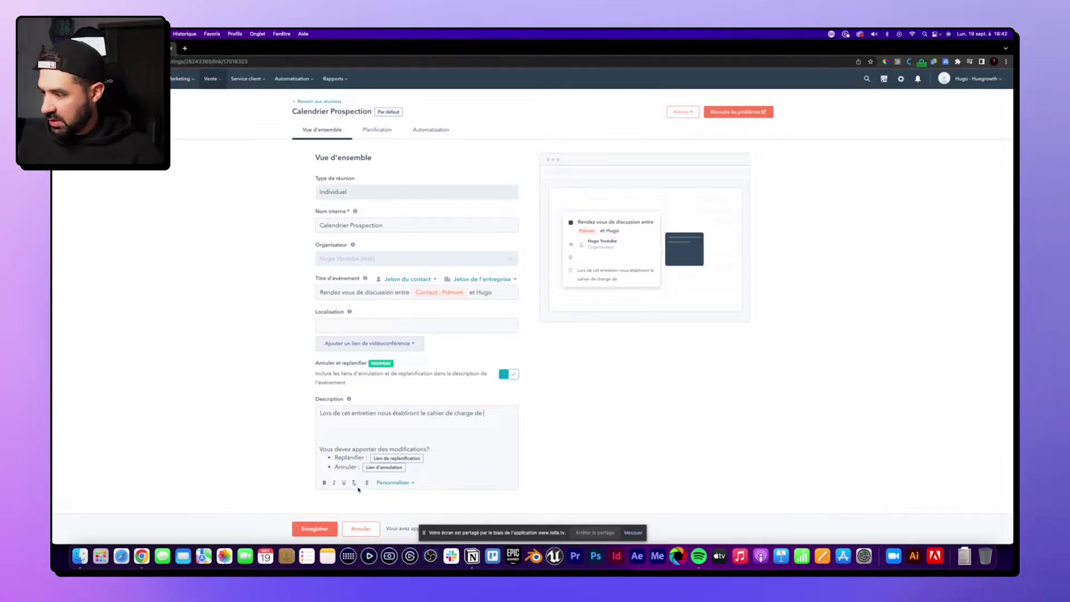
Step: Insert the contact's Prénom token at the end of the description sentence
left_click(393, 484)
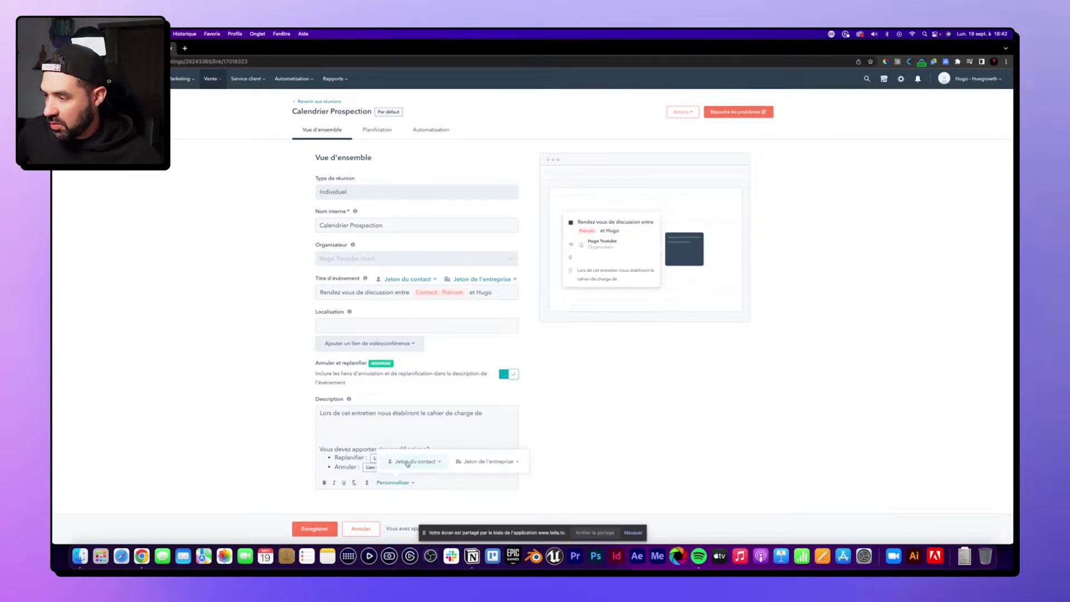
left_click(412, 461)
left_click(386, 394)
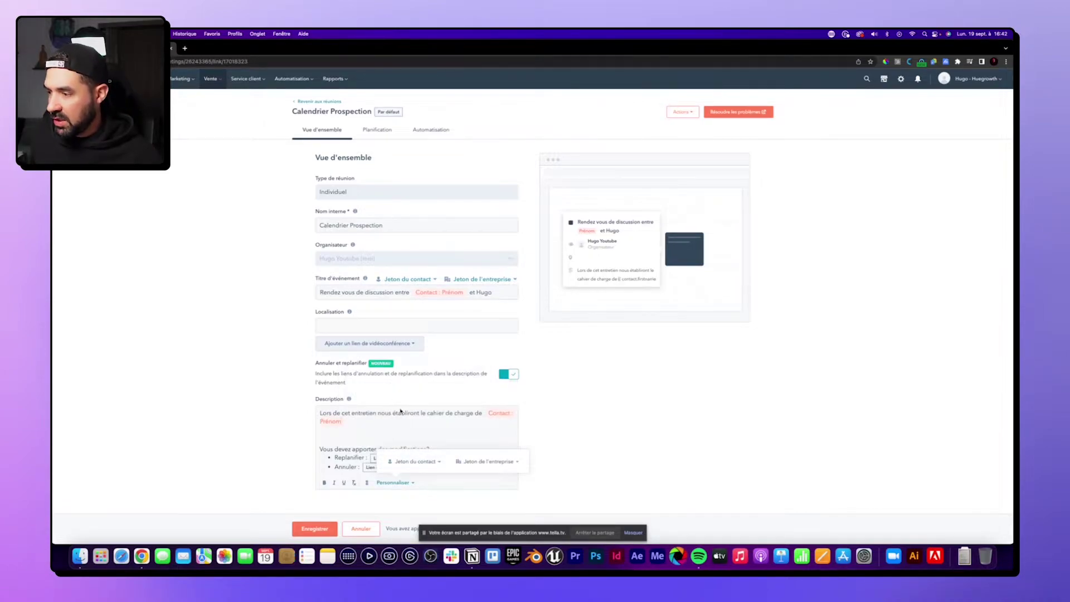
Step: Complete the description after the token with "pendant un call en visioconférence de 10 minutes." and save the meeting overview
left_click(365, 428)
type("per")
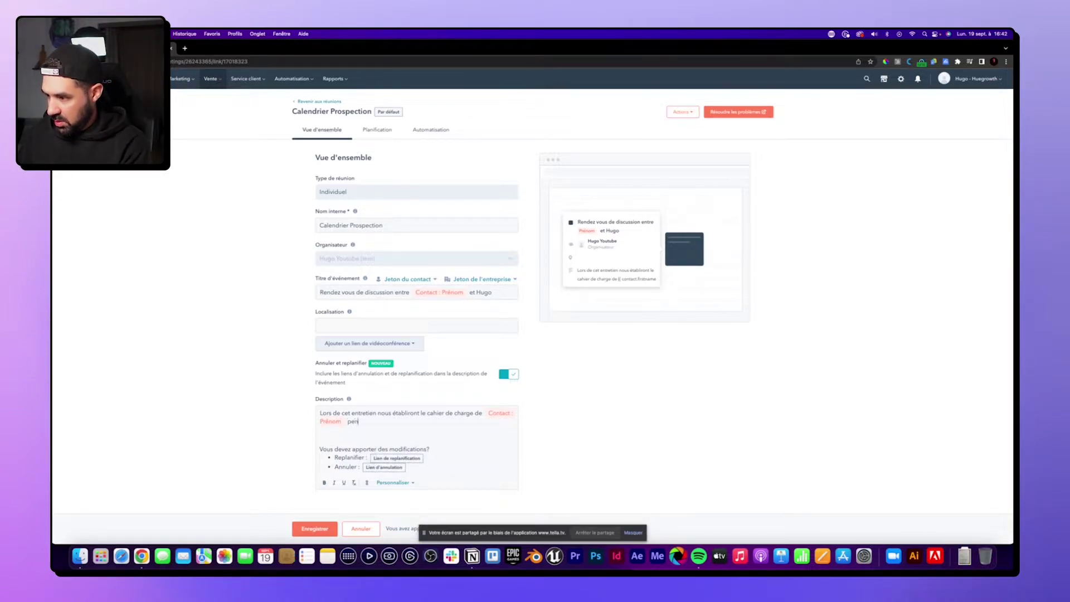
key("BackSpace")
type("ndant un call")
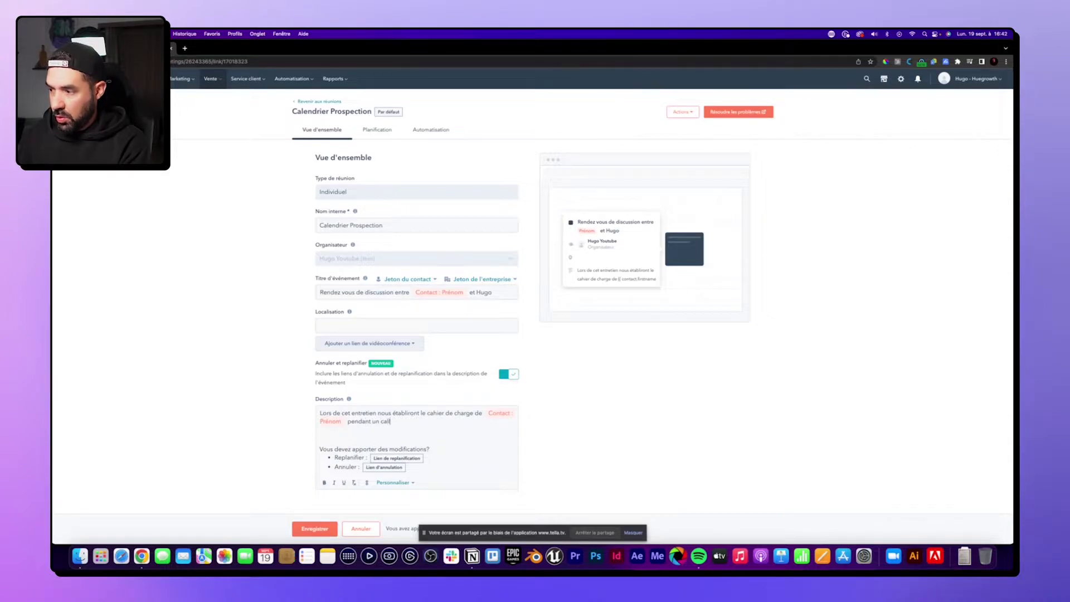
type(" den visio")
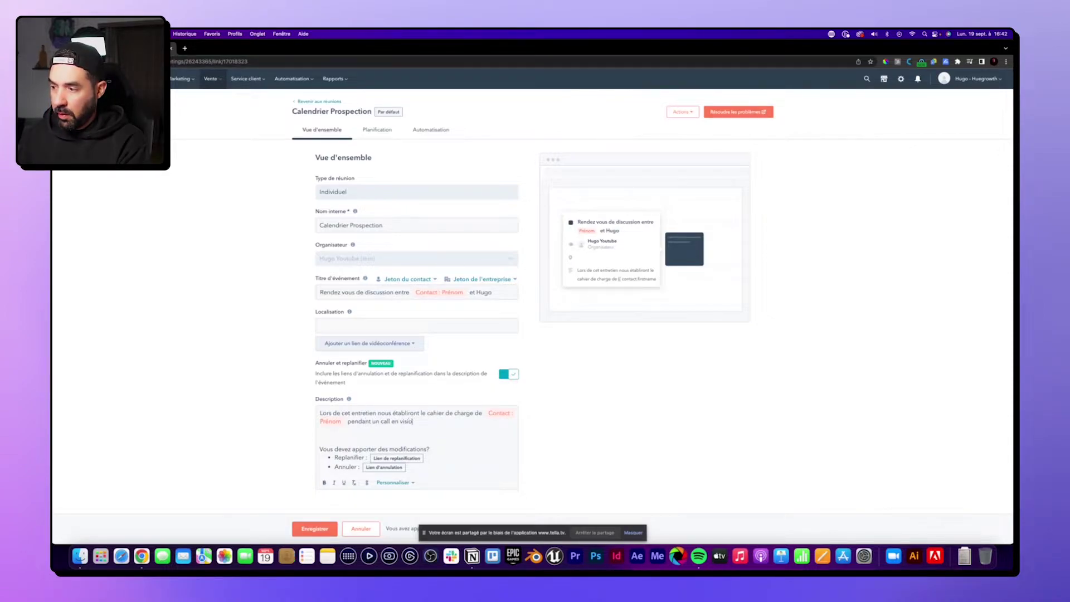
type("conférence d")
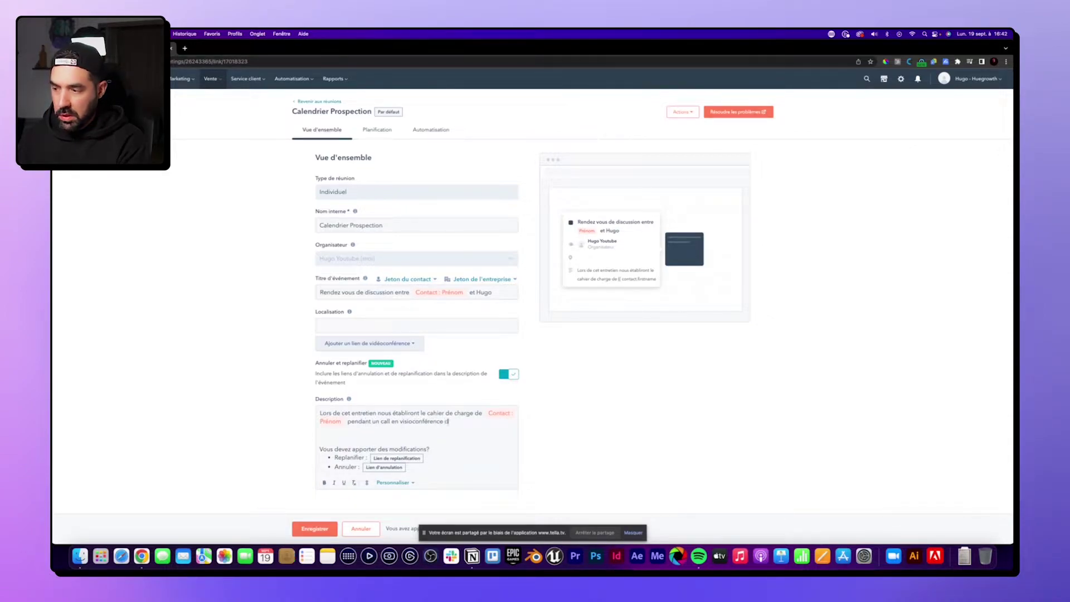
type("e 10 minutes.")
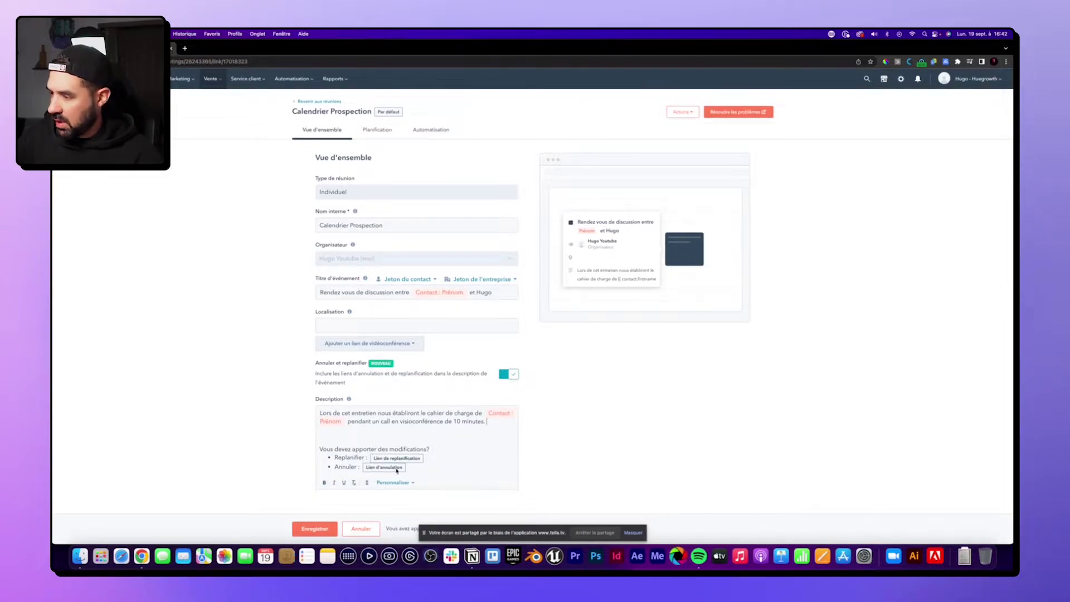
left_click(312, 530)
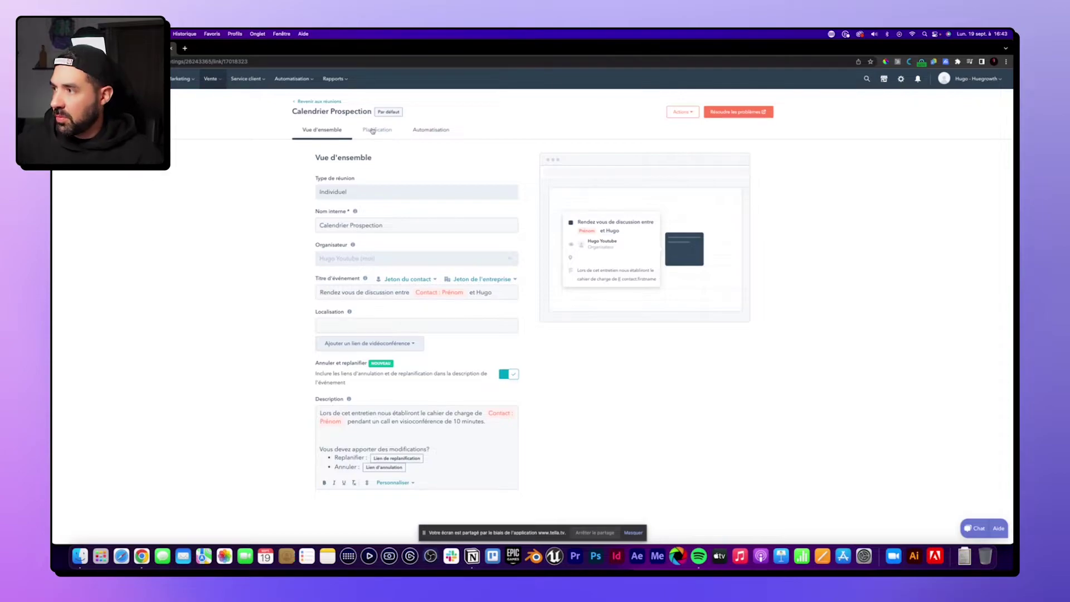
Step: In the scheduling settings, set the page title to "Vous souhaitez rencontrer", the organiser's first name and a question mark
left_click(372, 131)
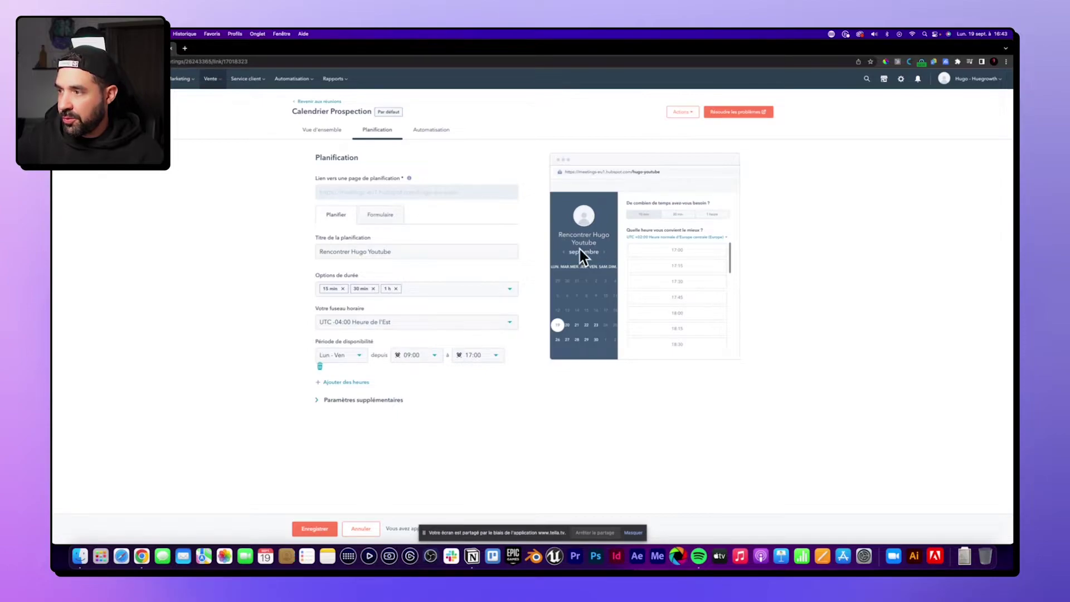
triple_click(398, 251)
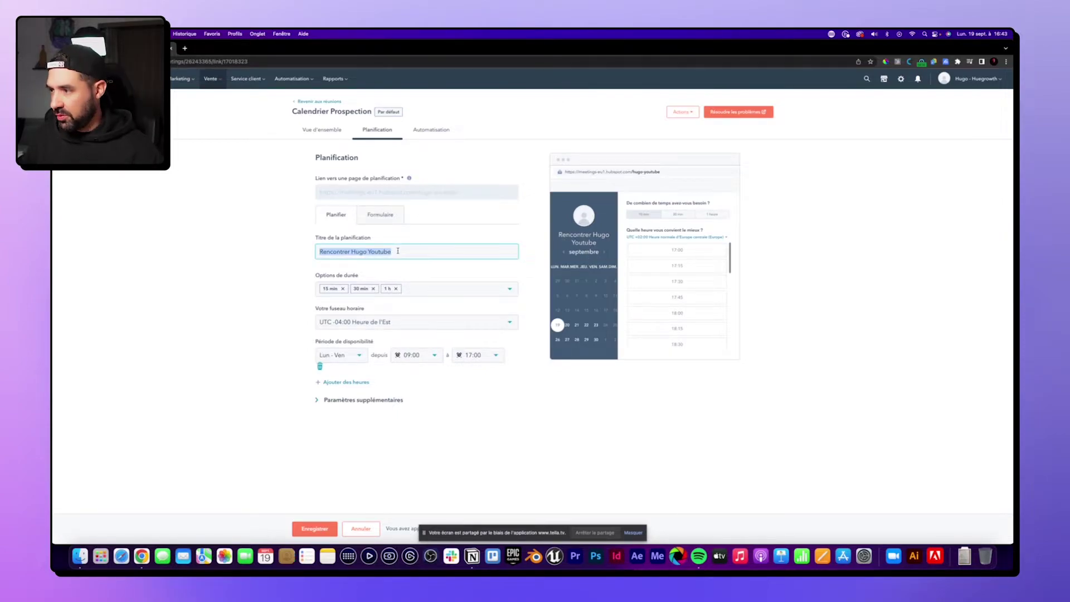
type("V")
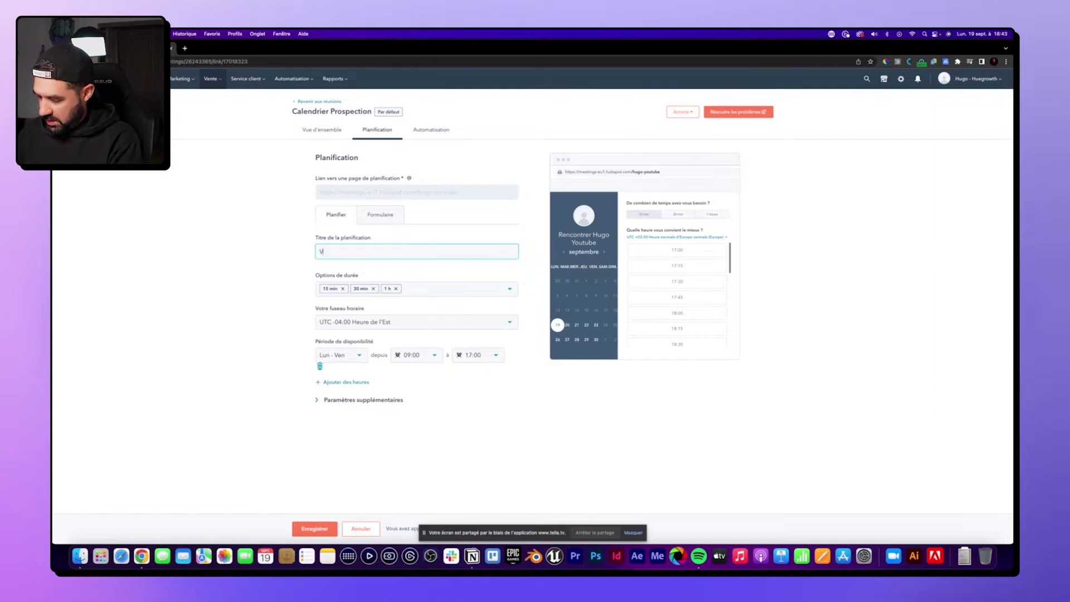
type("ous souhaitez ren")
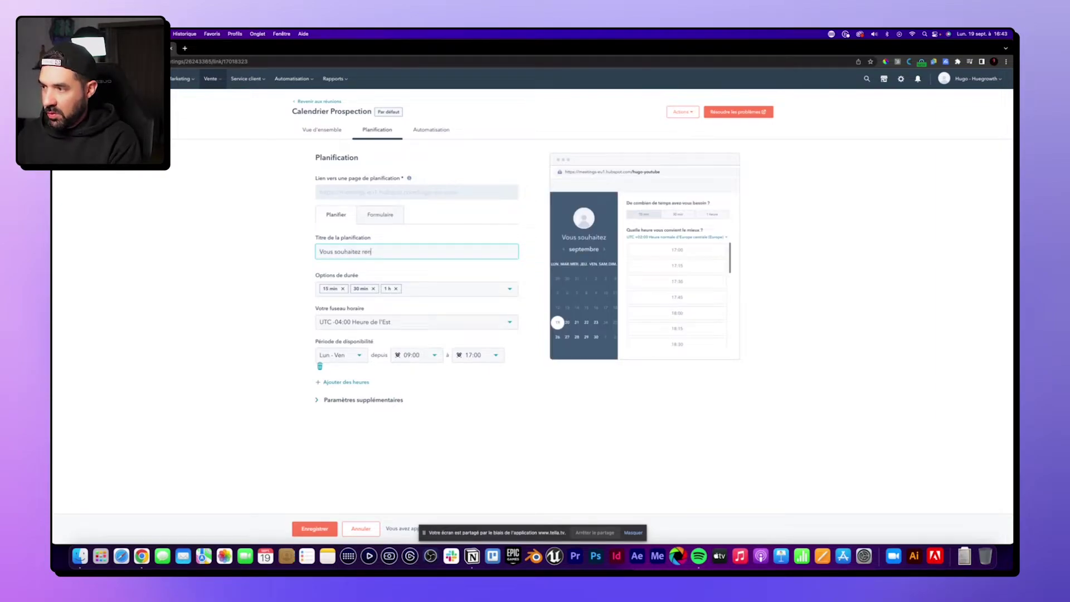
type("contrer Hugo ?")
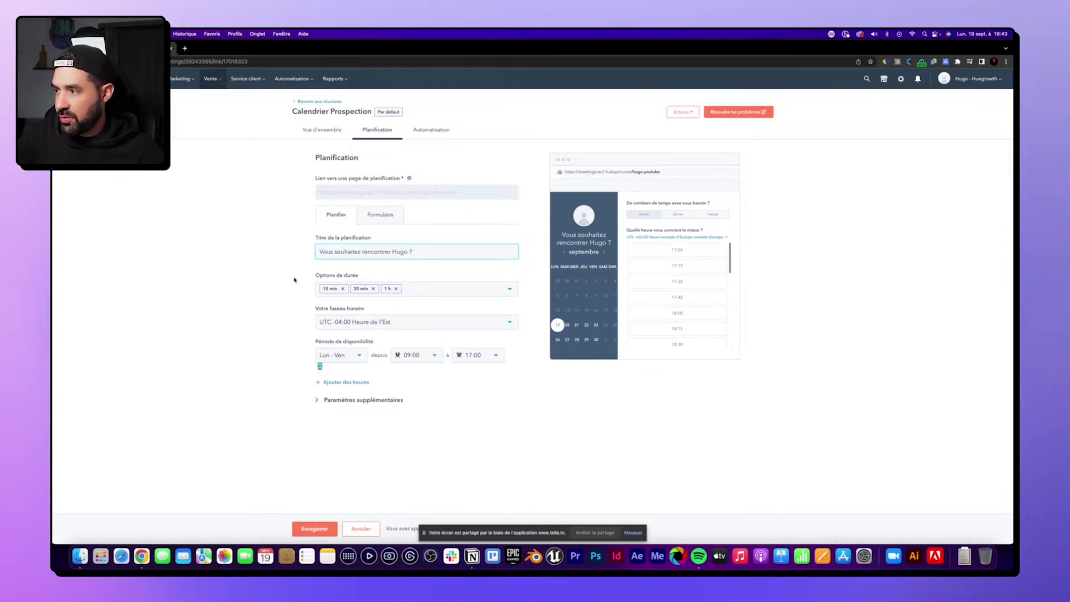
Step: Remove all the preset duration options and add a custom duration of 5 minutes
left_click(344, 289)
left_click(342, 289)
left_click(333, 289)
left_click(470, 289)
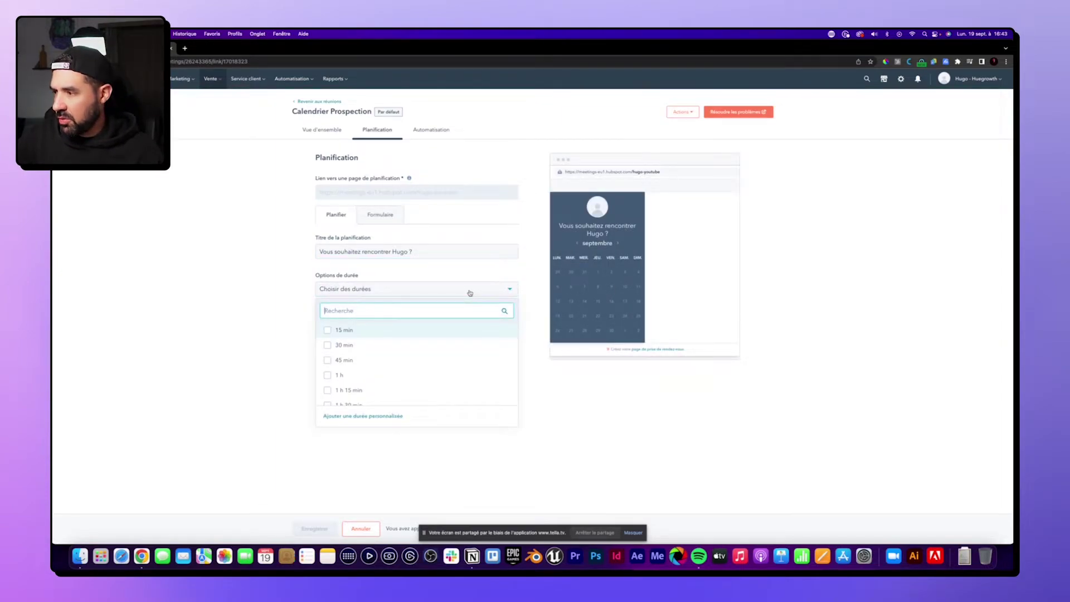
scroll(362, 368, "down", 2)
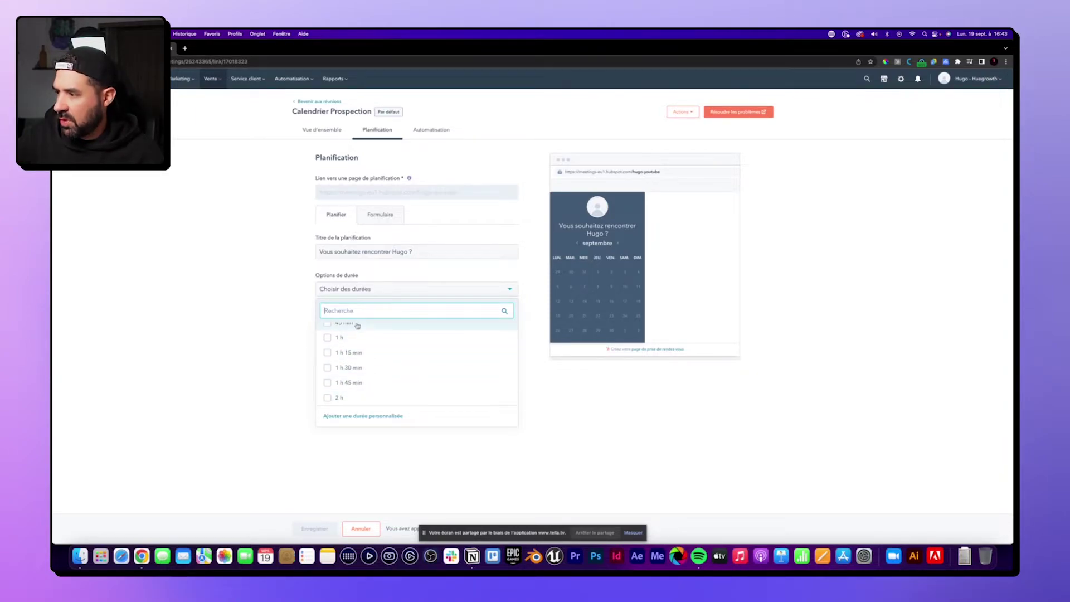
left_click(370, 418)
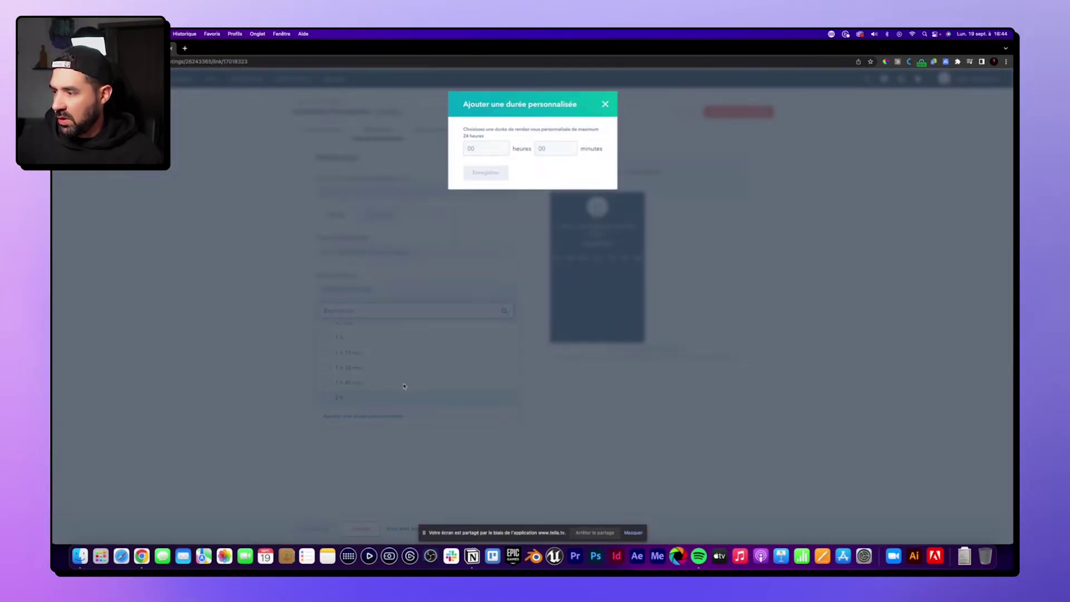
left_click(559, 149)
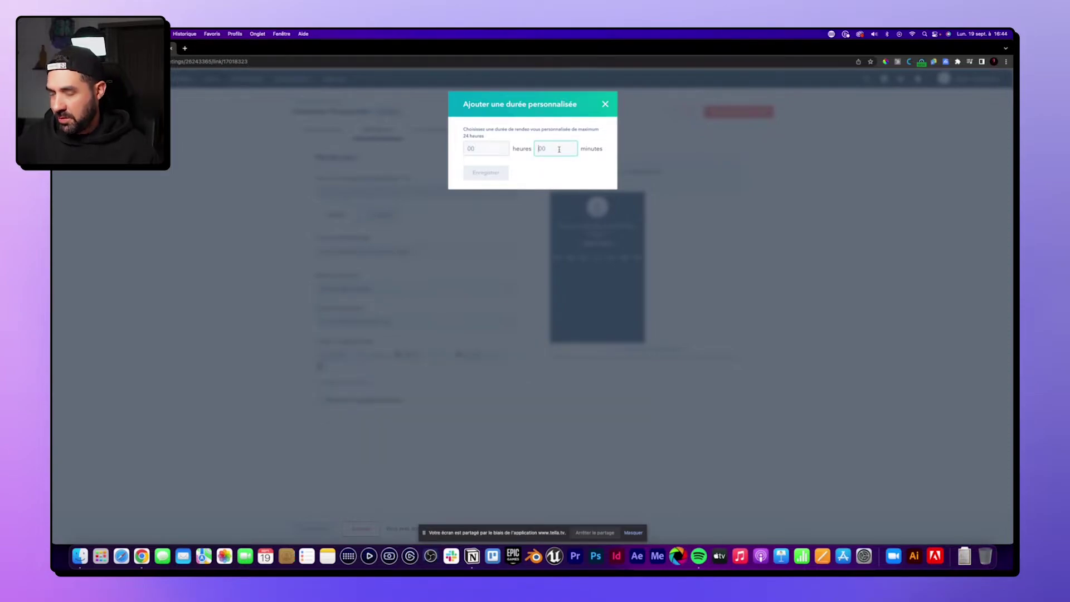
type("5")
left_click(485, 173)
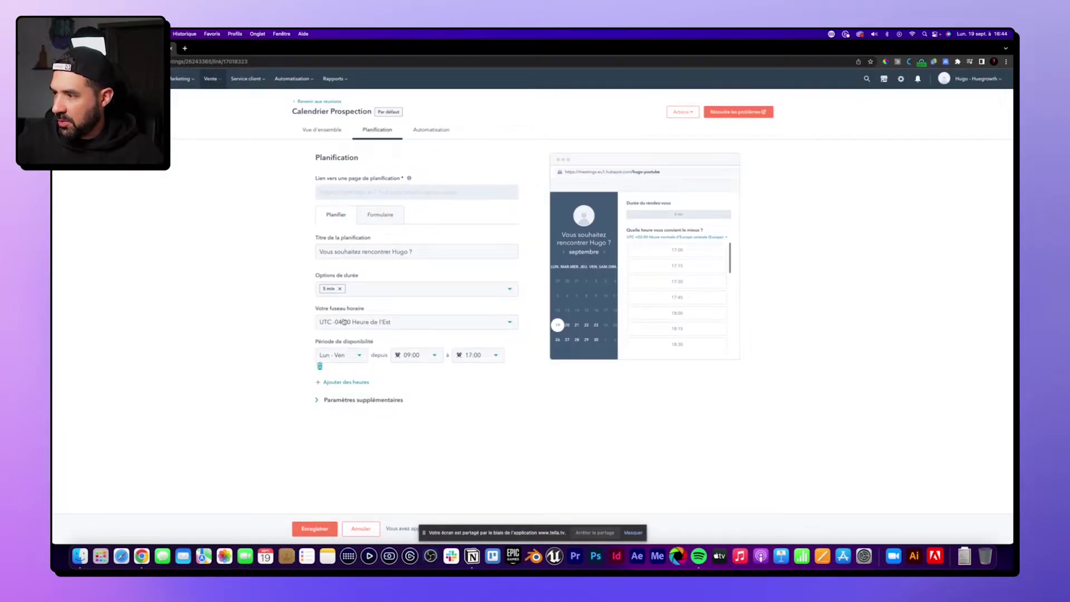
Step: Set the time zone to "UTC +02:00 Heure normale d'Europe centrale (Europe)"
left_click(374, 324)
type("europe")
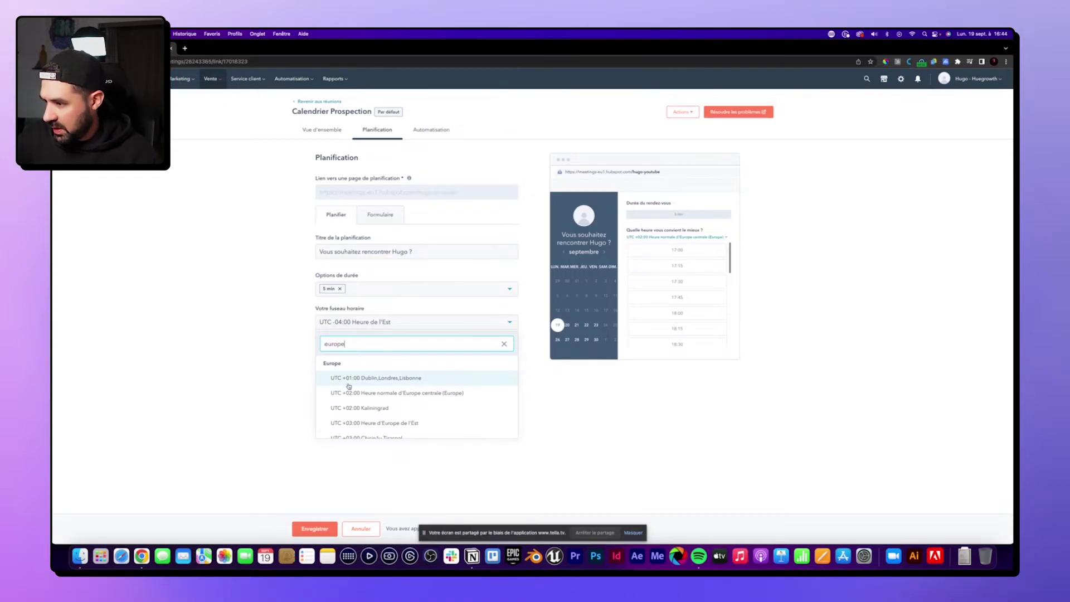
left_click(376, 394)
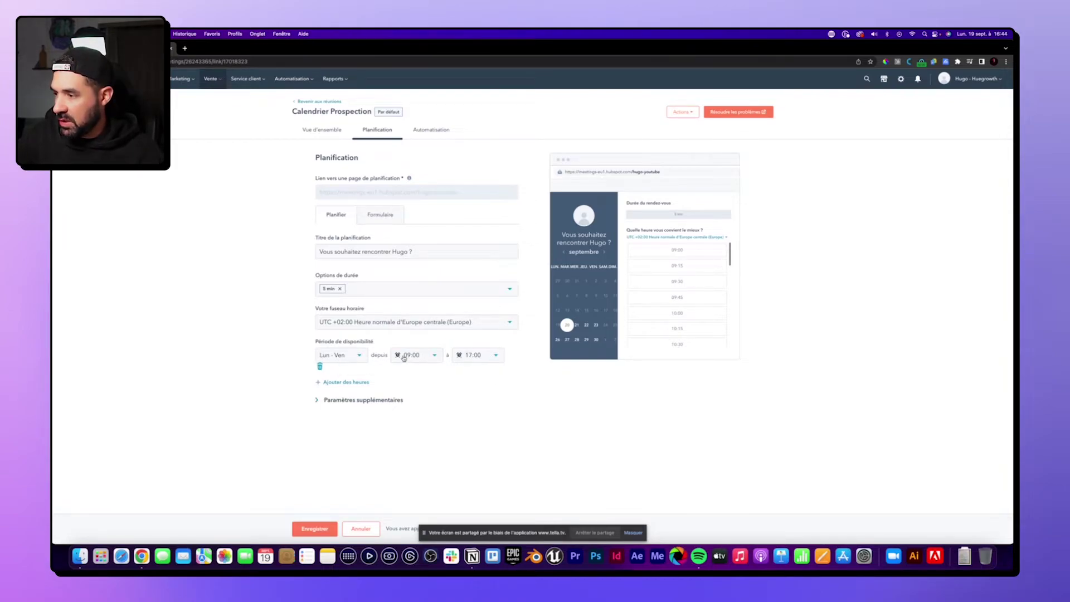
Step: Set the end of the Monday-to-Friday availability period to 19:00
left_click(490, 357)
left_click(477, 415)
left_click(484, 357)
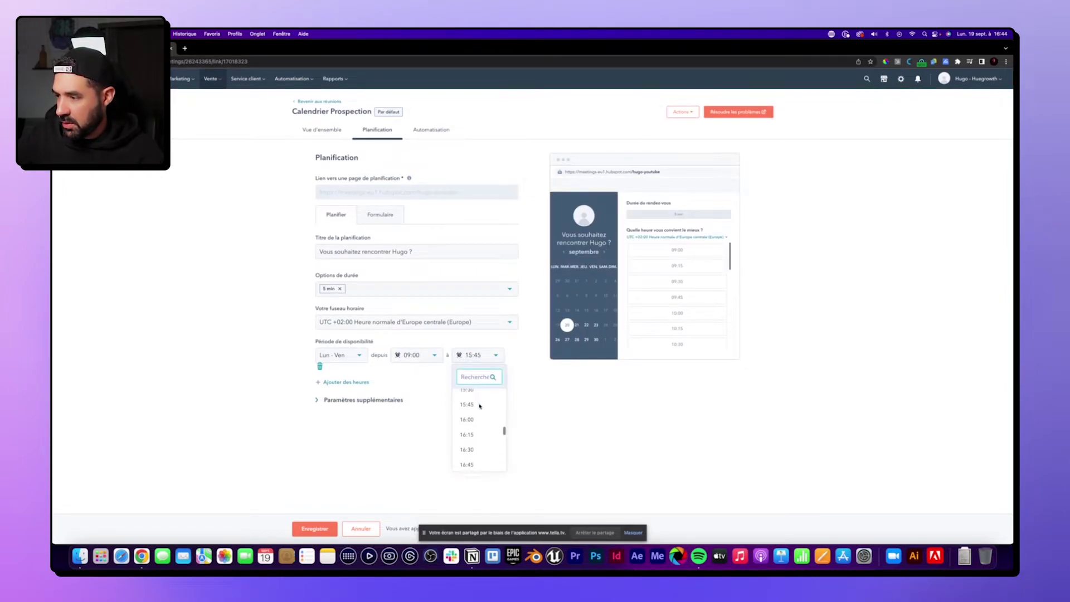
scroll(478, 412, "down", 5)
left_click(475, 425)
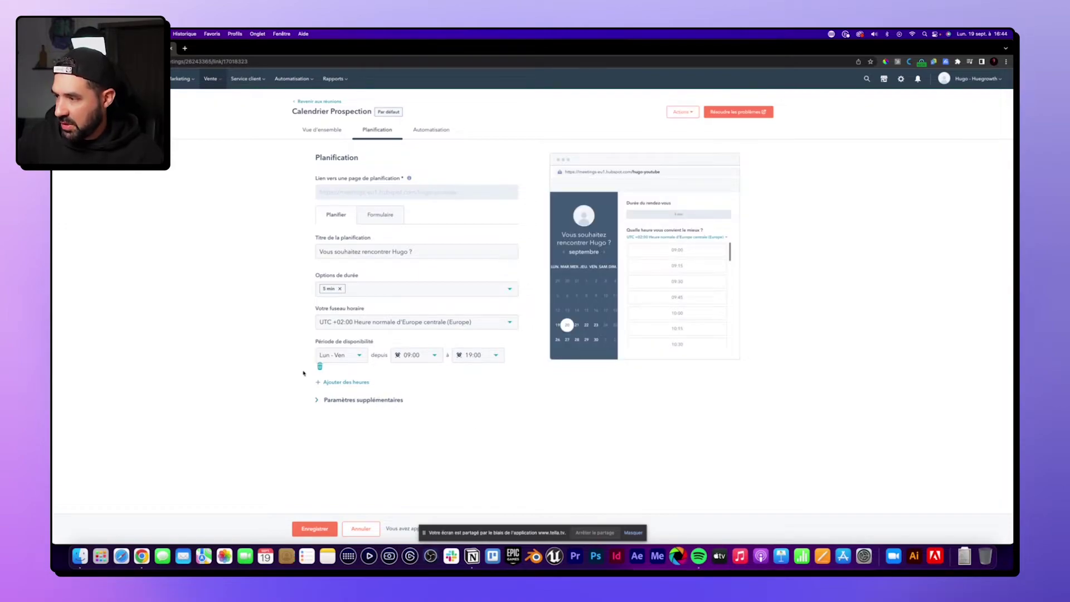
Step: Add a second availability period for Samedi from 09:00 to 12:00, without keeping any third period
left_click(346, 382)
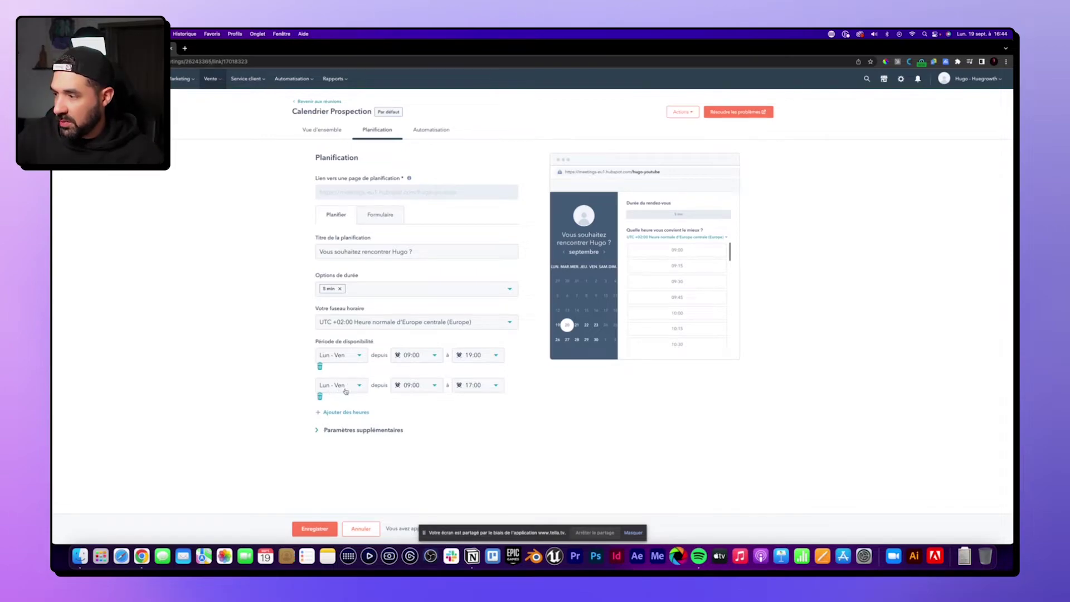
left_click(343, 390)
scroll(346, 466, "down", 3)
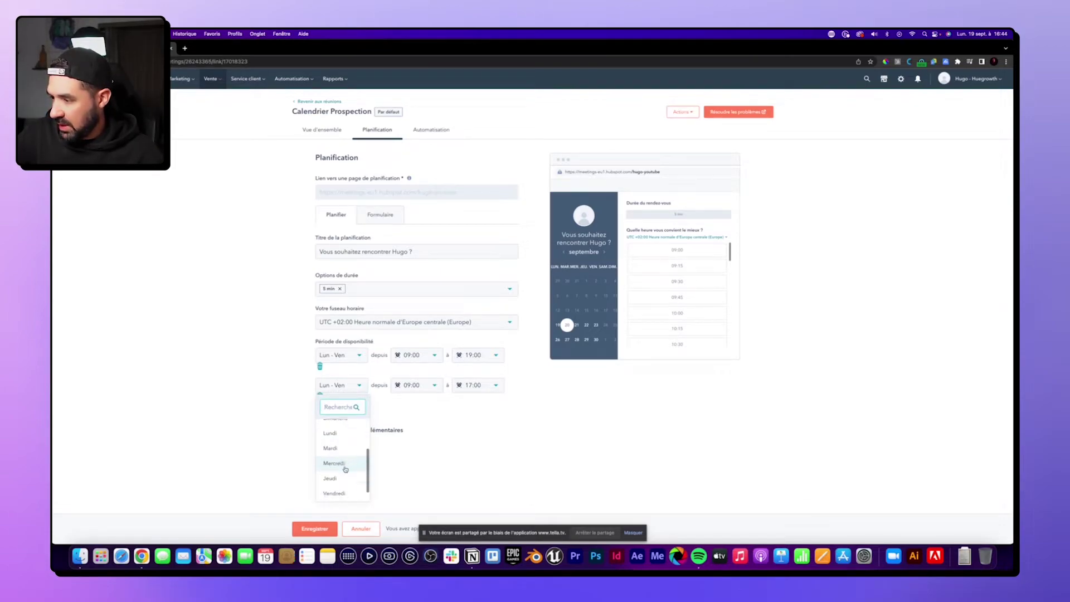
scroll(345, 480, "down", 1)
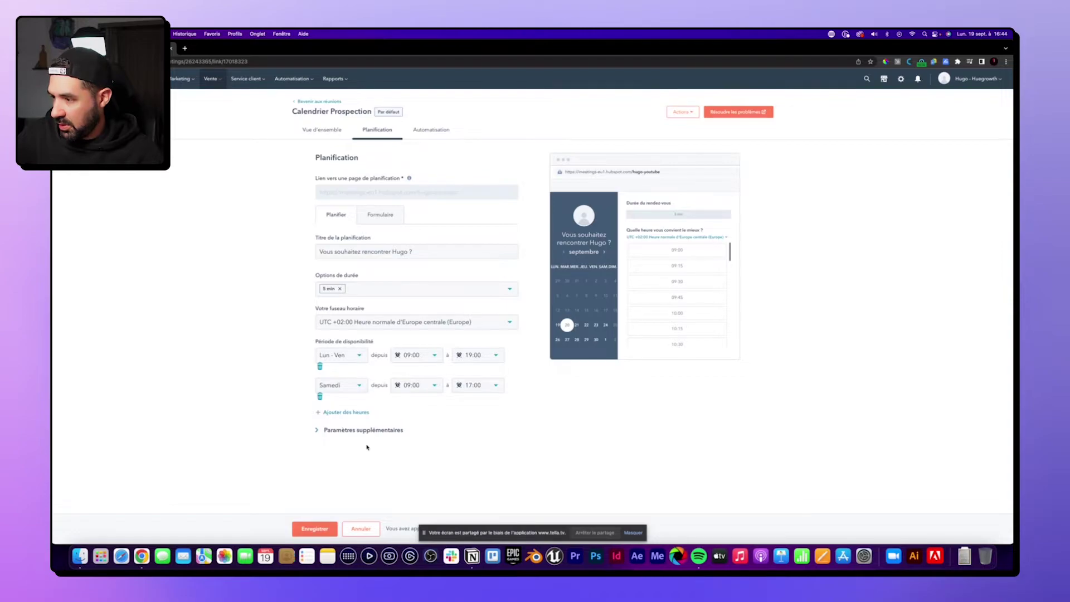
left_click(427, 384)
left_click(427, 385)
left_click(489, 385)
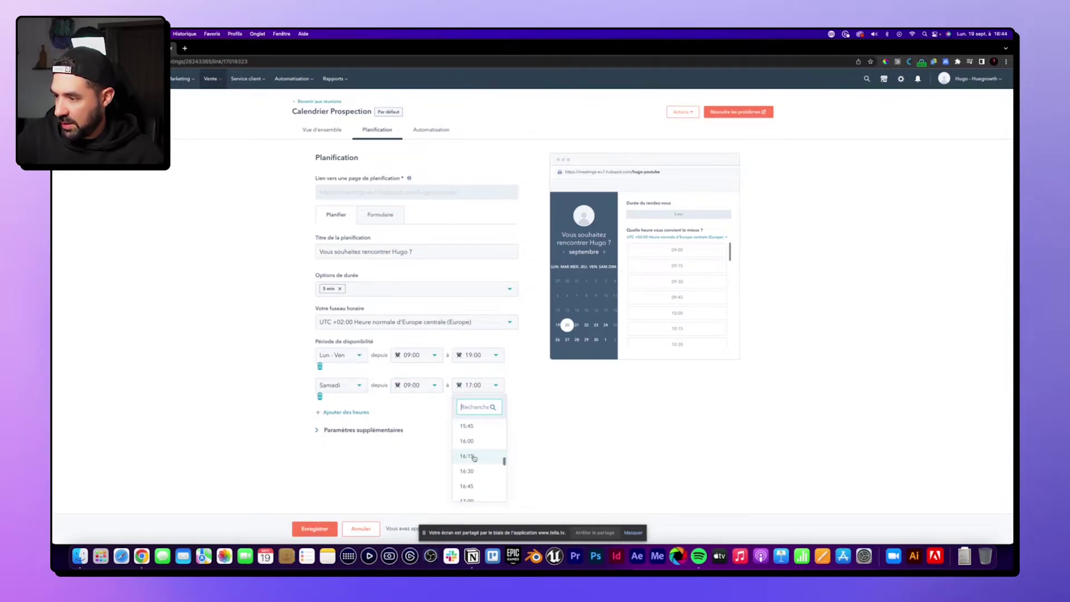
scroll(472, 457, "up", 5)
scroll(471, 452, "up", 2)
left_click(467, 446)
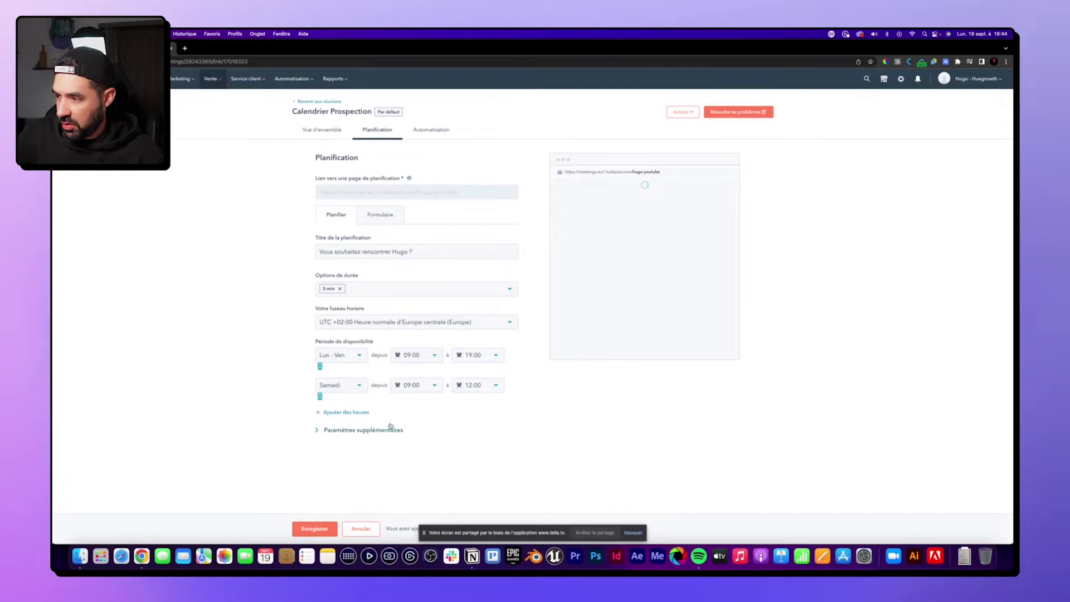
left_click(347, 413)
left_click(320, 428)
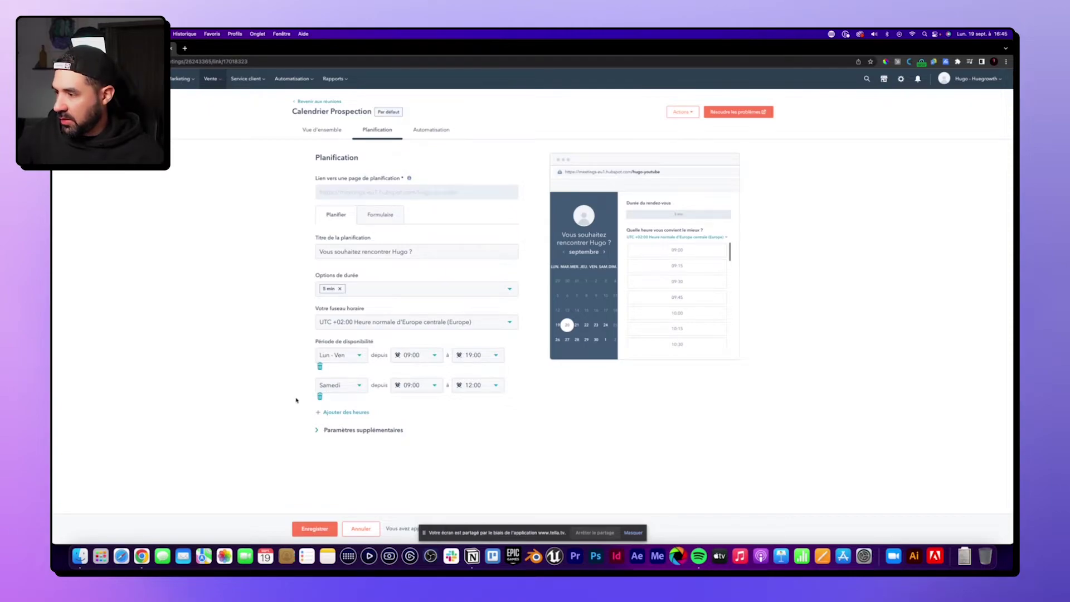
Step: Expand the additional settings, try the company avatar and custom image options, and return the image to the organiser avatar
left_click(318, 431)
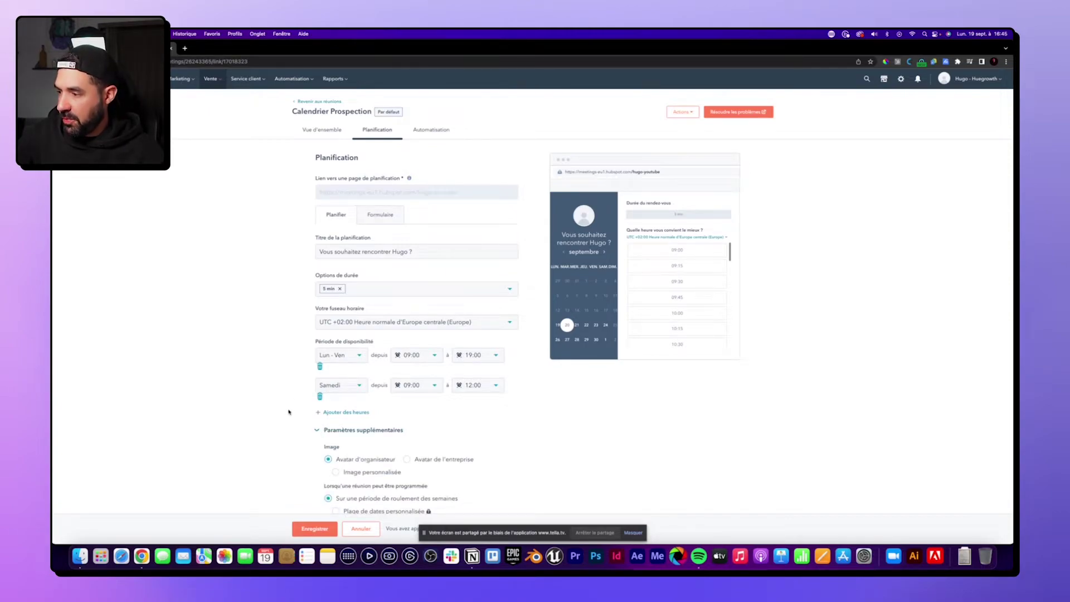
scroll(288, 404, "down", 3)
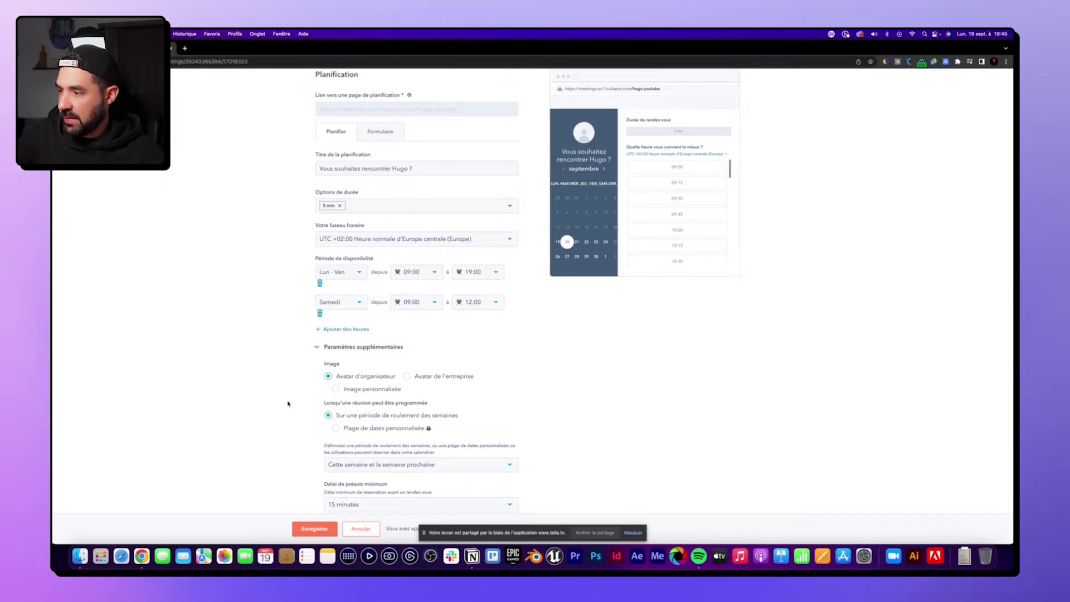
left_click(407, 376)
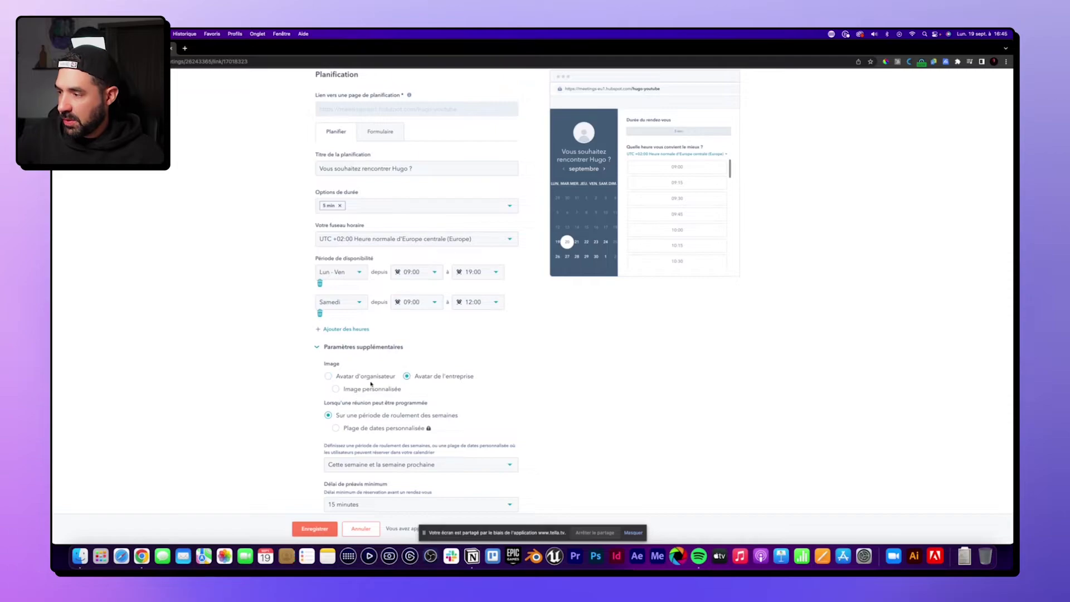
left_click(338, 389)
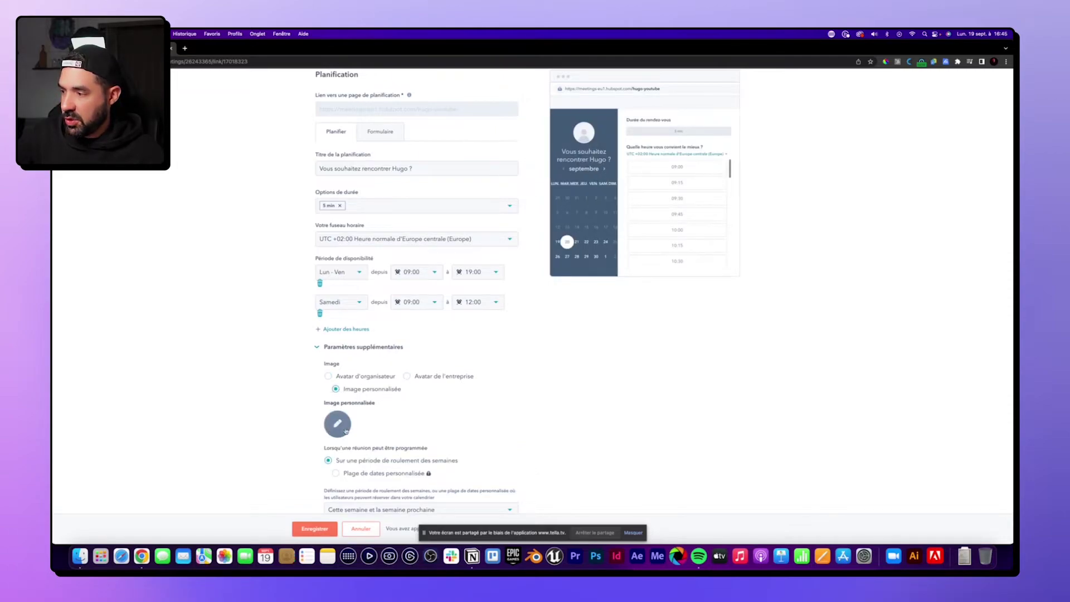
scroll(293, 422, "down", 1)
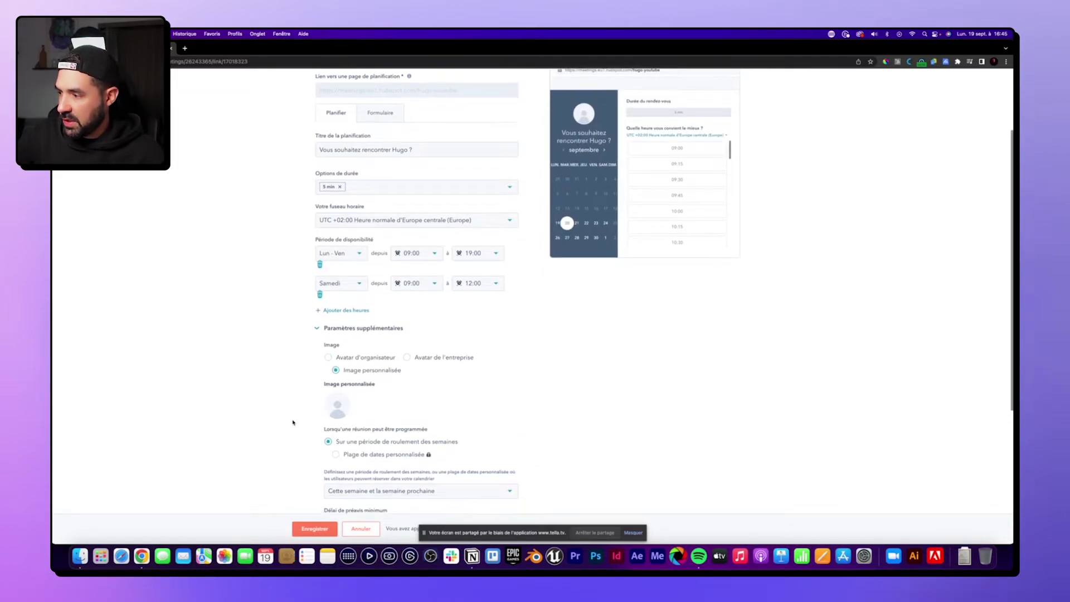
left_click(327, 358)
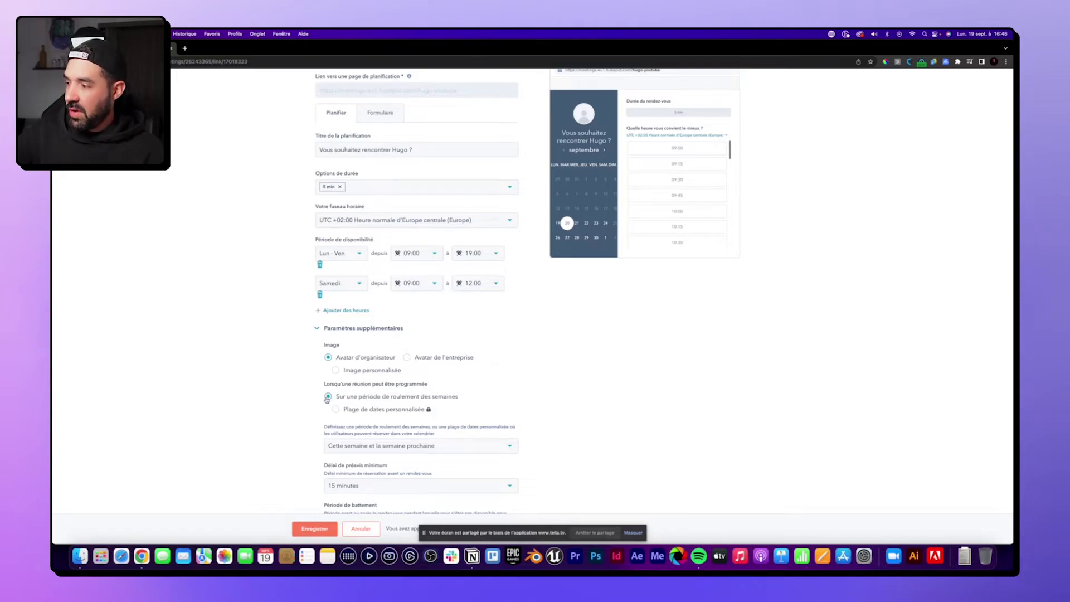
Step: Try the locked custom date range, then keep the rolling-weeks option and set its booking window to "4 semaines"
left_click(428, 411)
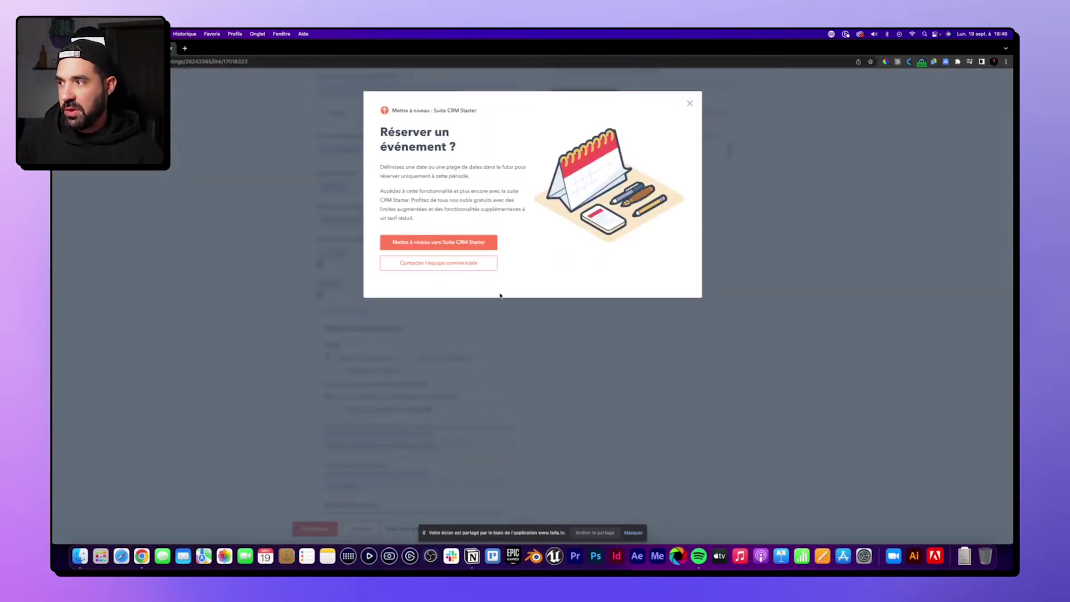
left_click(690, 104)
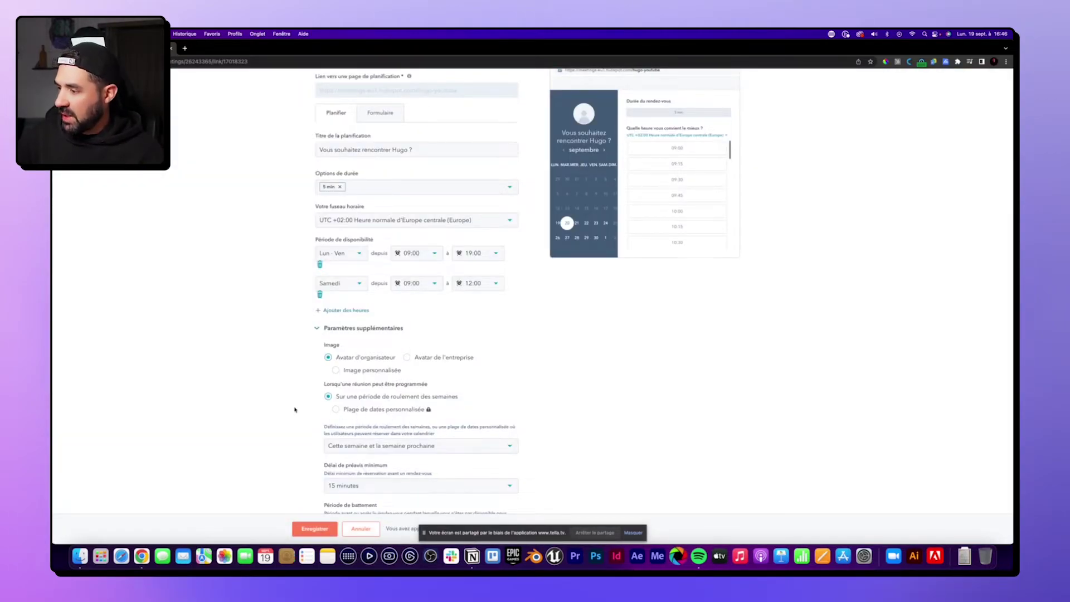
scroll(295, 410, "down", 5)
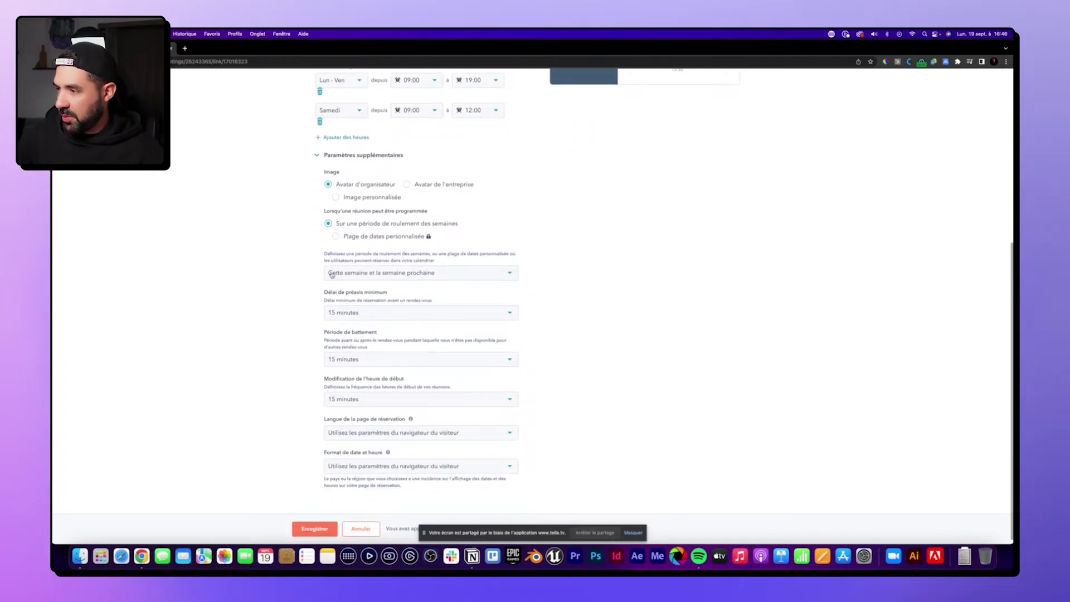
left_click(473, 276)
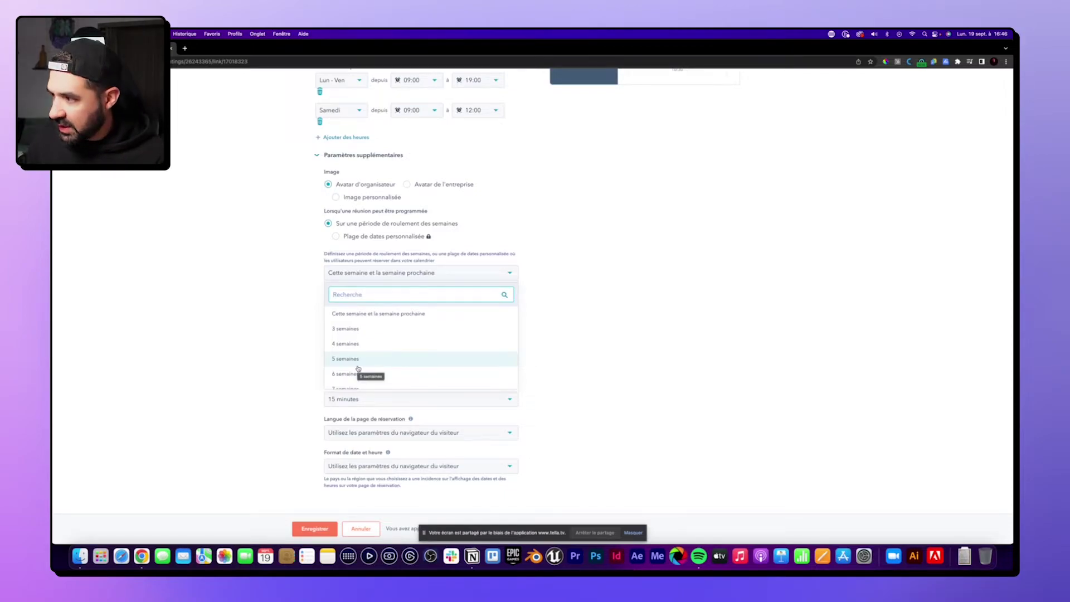
left_click(378, 345)
left_click(397, 275)
scroll(375, 366, "down", 3)
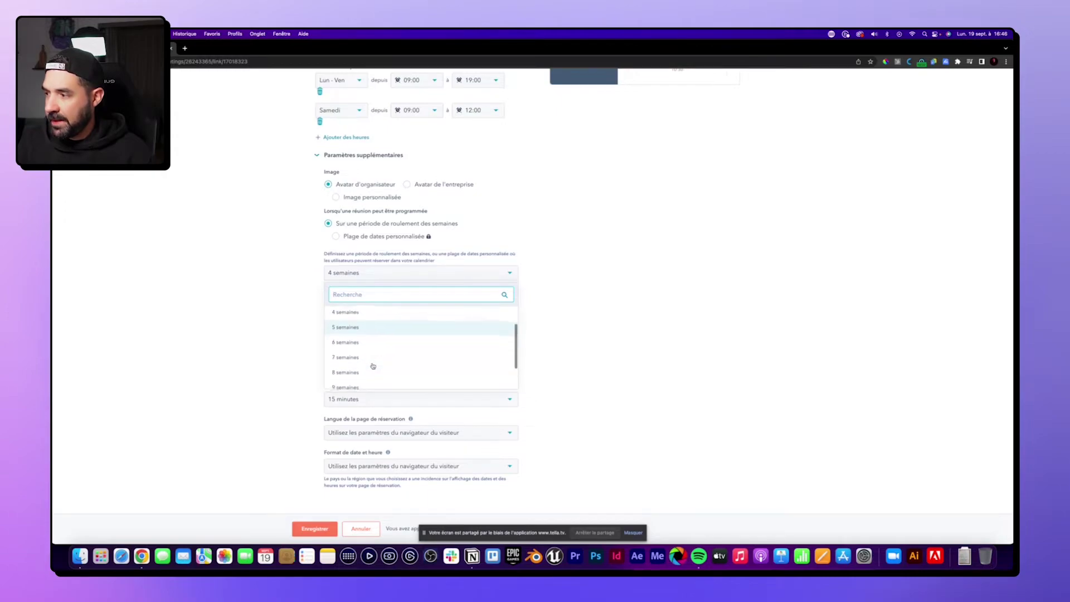
scroll(375, 366, "up", 5)
scroll(346, 312, "down", 2)
left_click(317, 291)
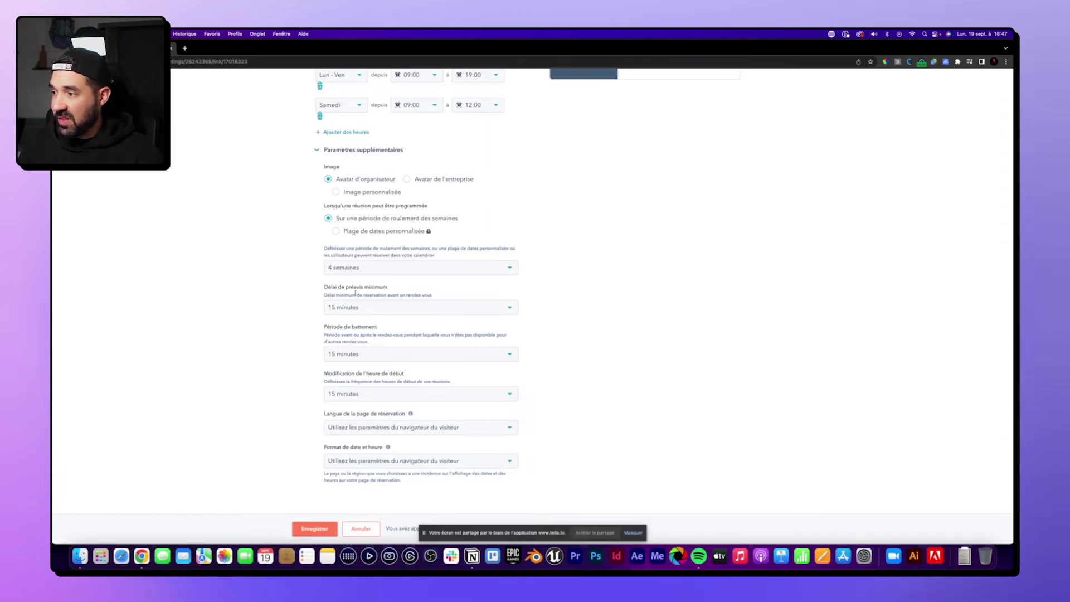
Step: Look through the minimum notice period options without choosing a different one
left_click(416, 310)
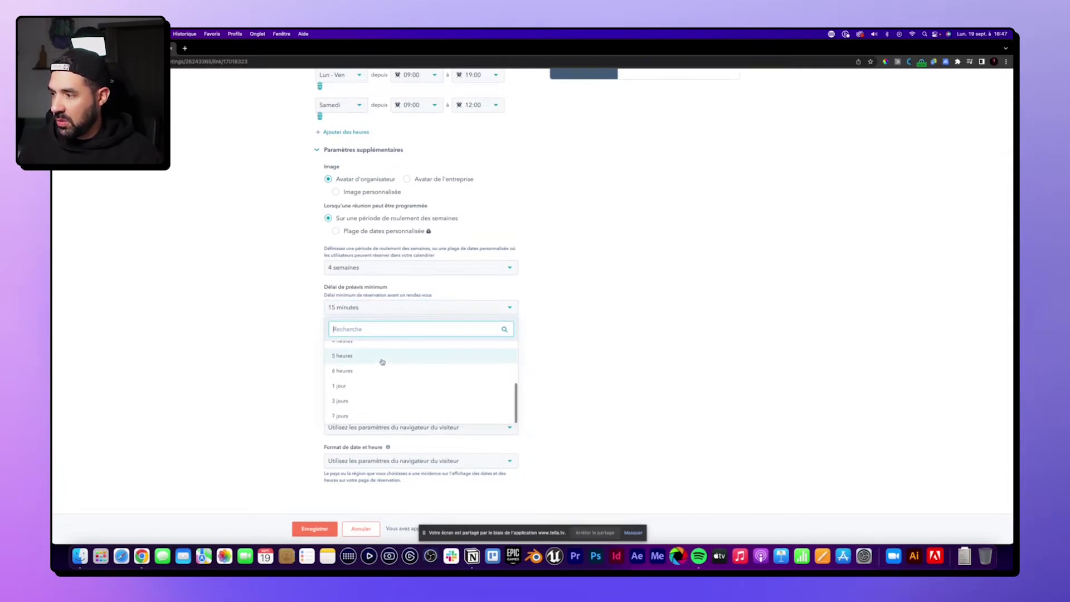
left_click(286, 374)
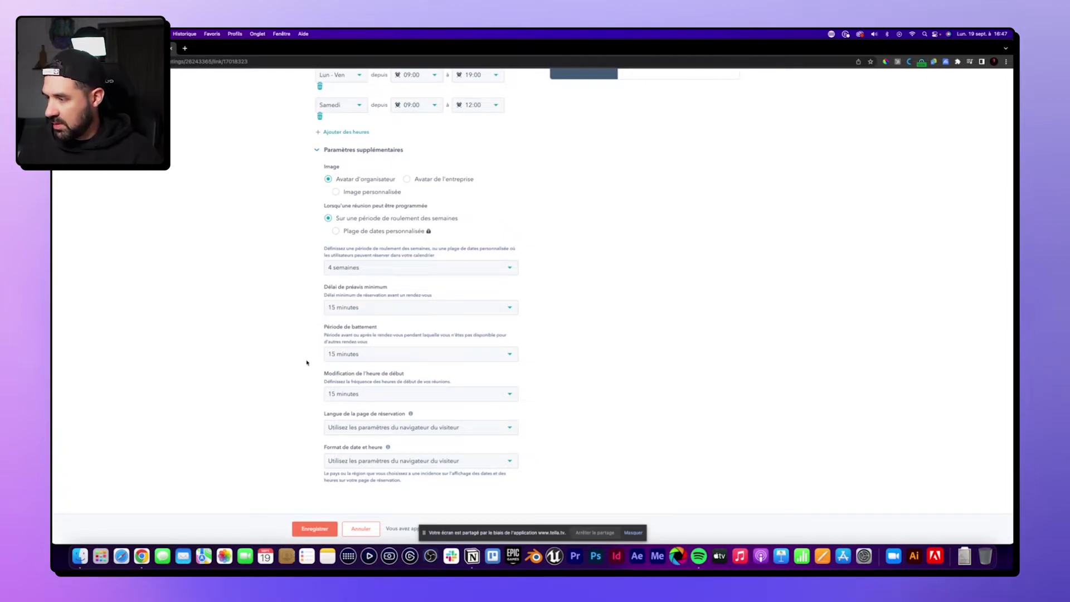
scroll(311, 362, "down", 1)
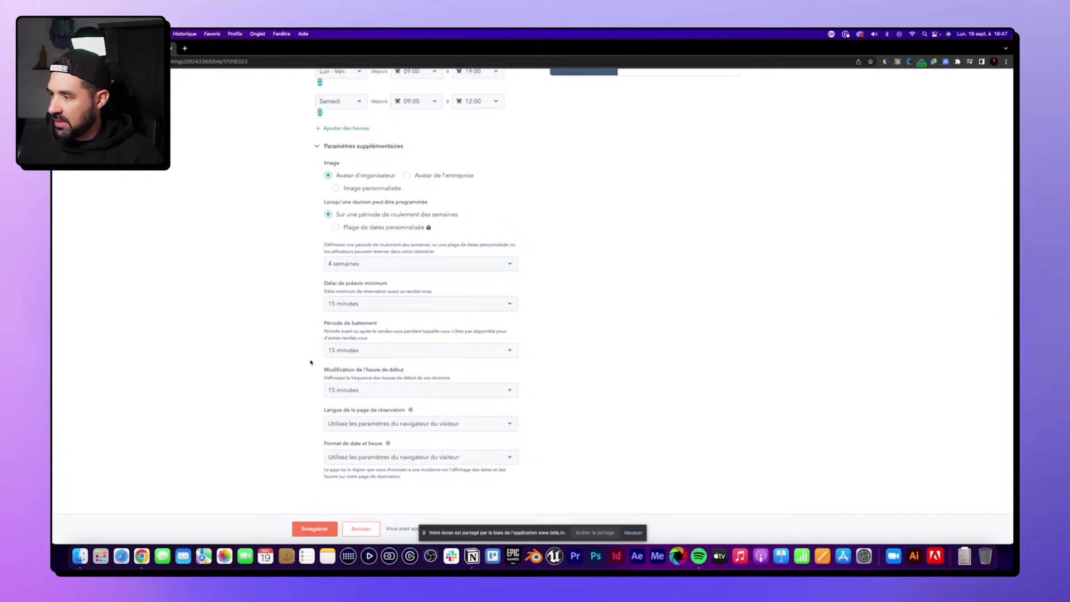
scroll(312, 365, "up", 1)
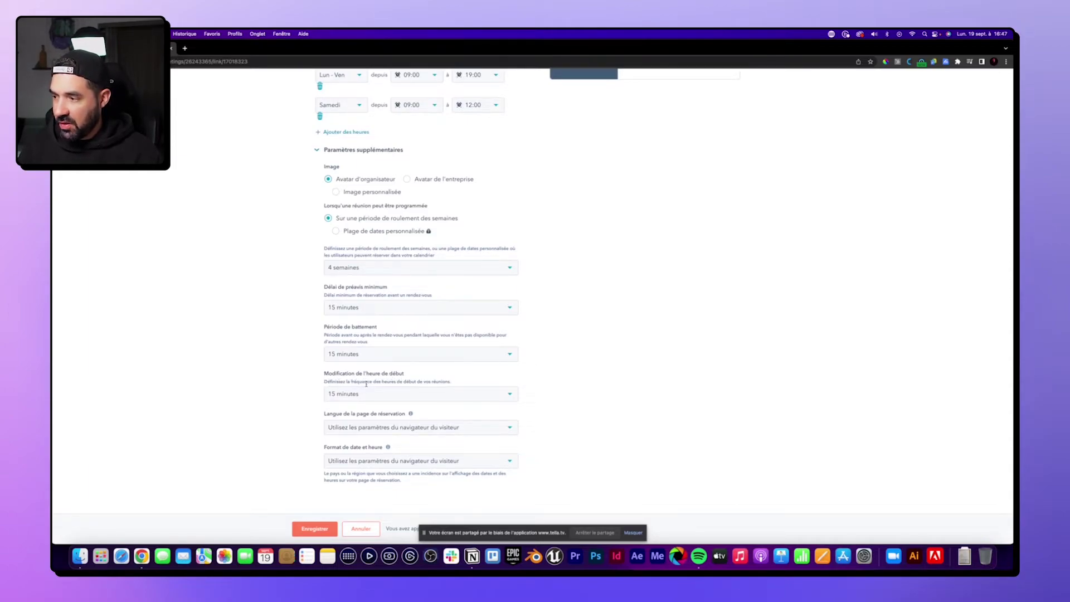
Step: Set the start time increment to "30 minutes" and save the scheduling settings
left_click(409, 395)
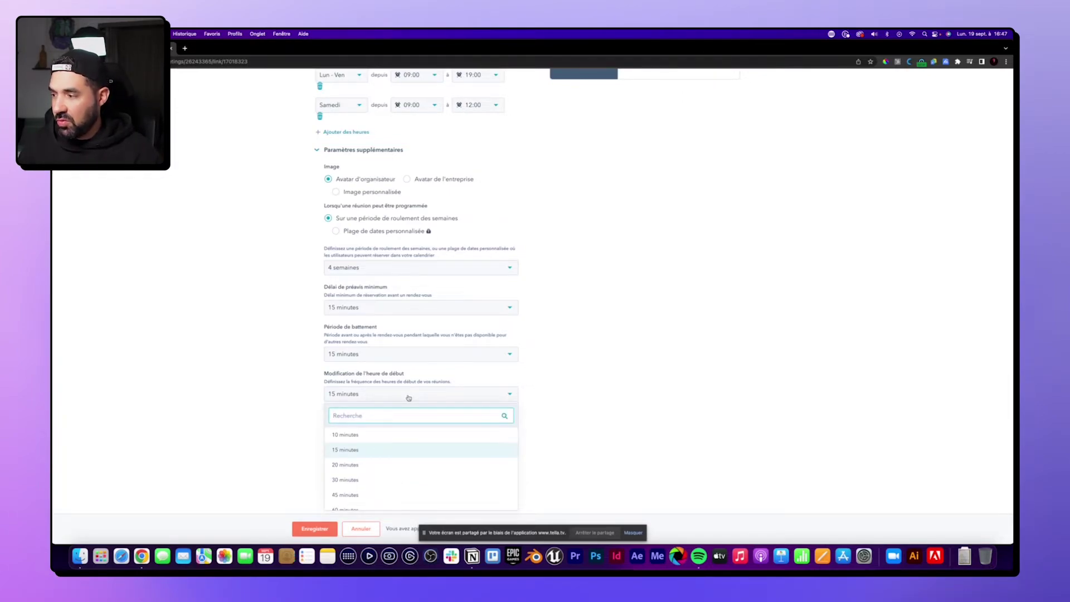
scroll(365, 438, "up", 2)
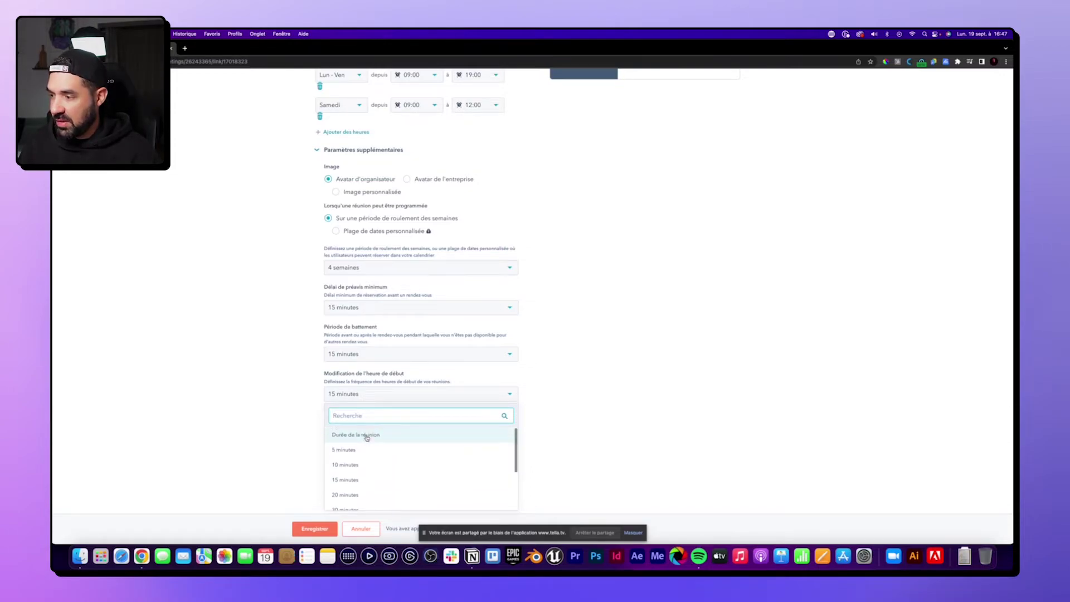
scroll(371, 441, "down", 4)
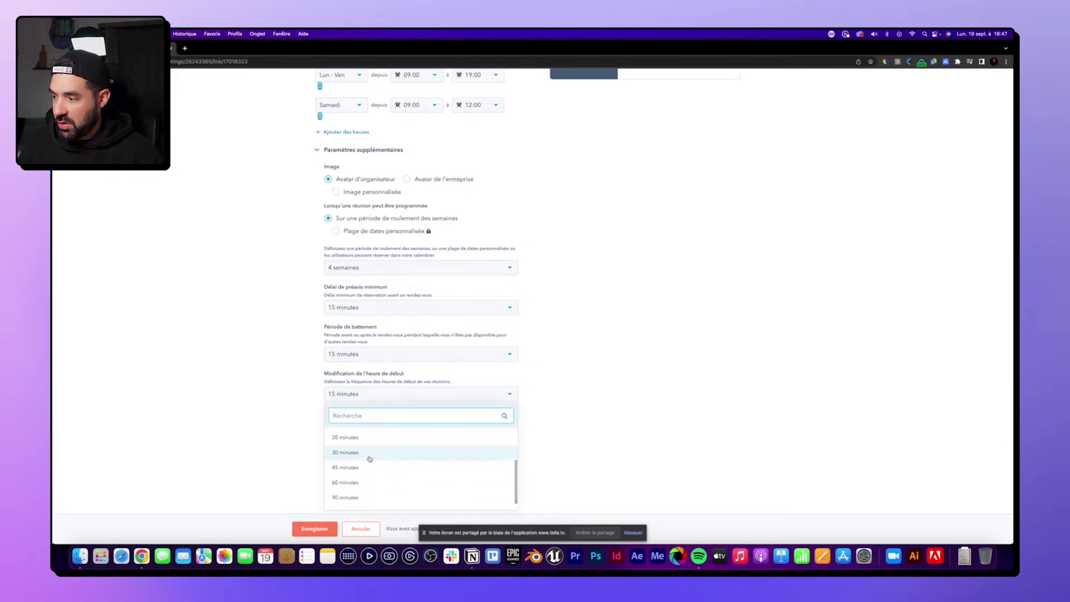
scroll(362, 484, "up", 2)
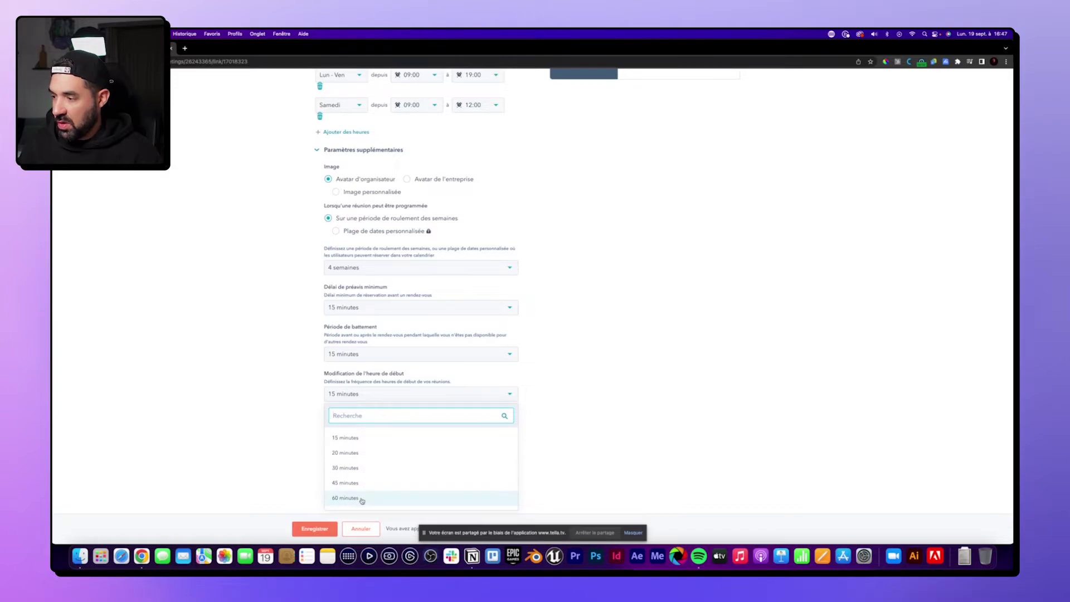
left_click(354, 469)
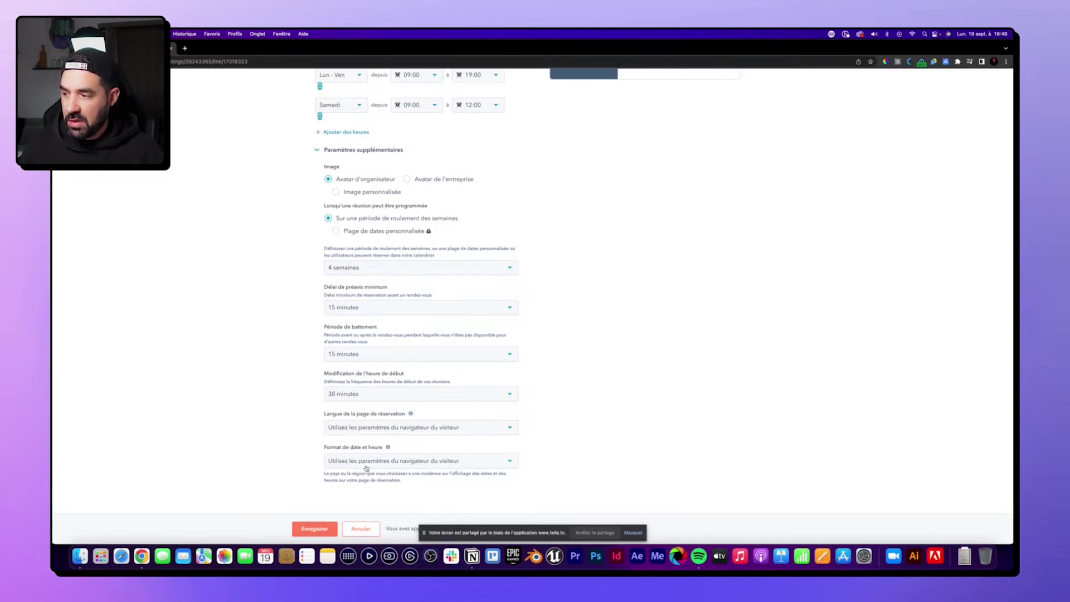
left_click(314, 528)
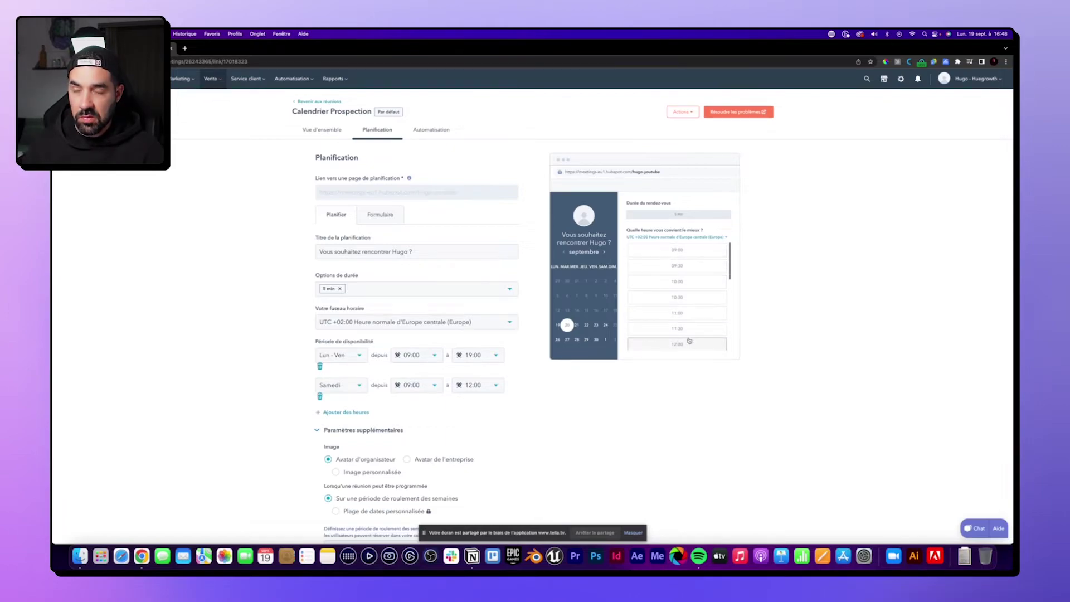
Step: Enable CAPTCHA spam prevention and the RGPD privacy and consent option on the booking form
left_click(383, 218)
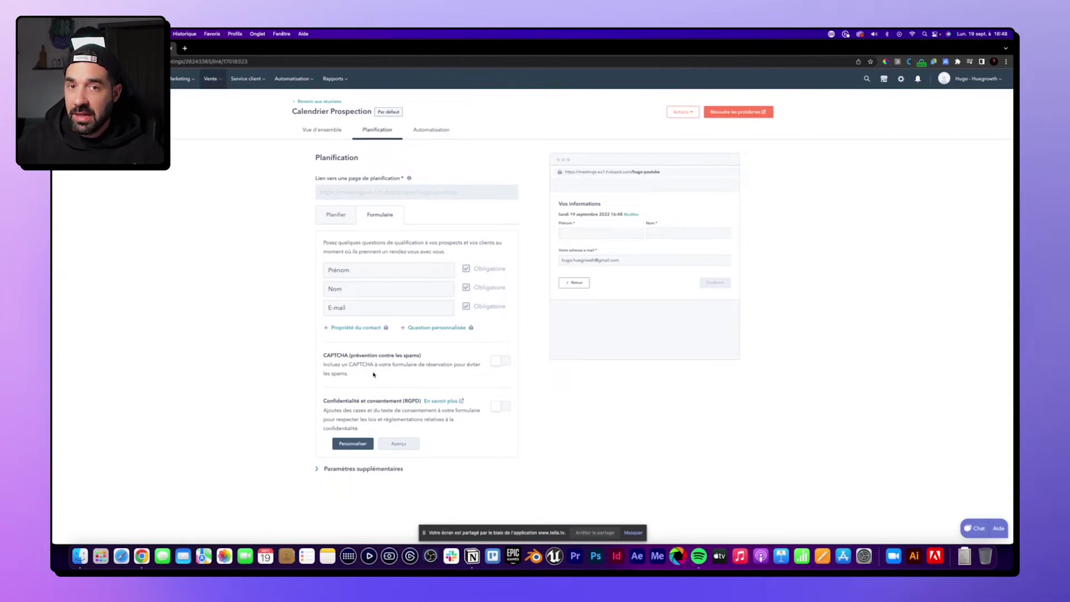
left_click(500, 361)
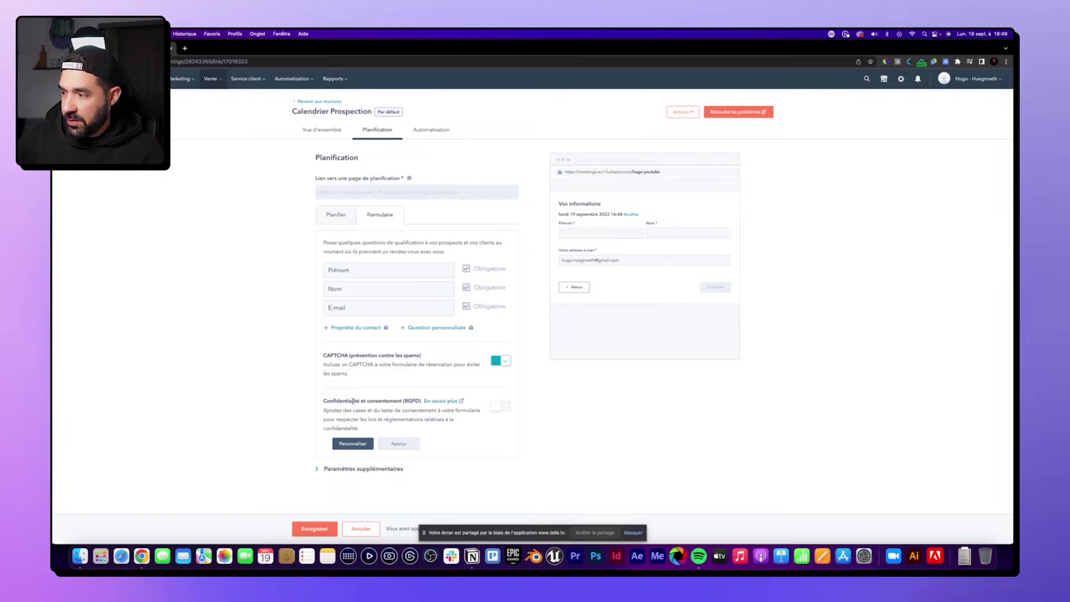
left_click(504, 407)
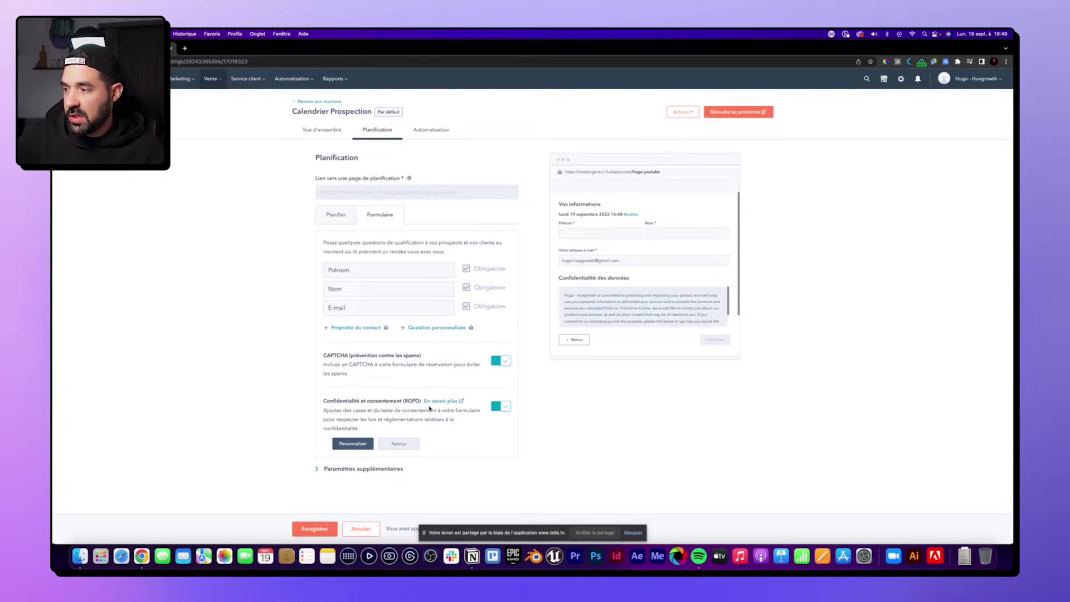
Step: Review the form's additional settings for pre-filling and automatic submission, and save the form changes
left_click(321, 470)
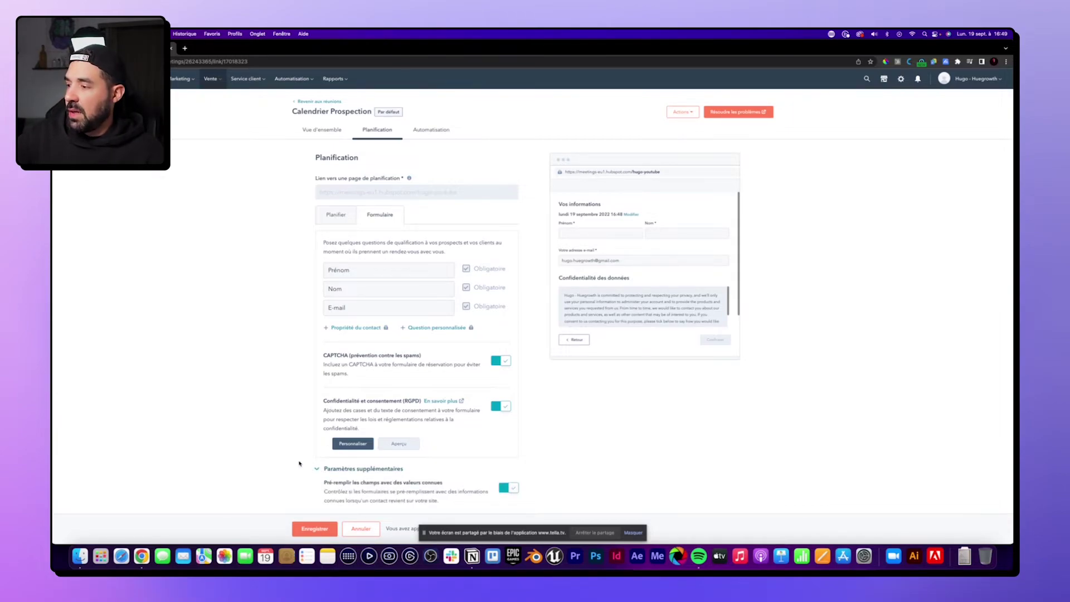
scroll(300, 462, "down", 2)
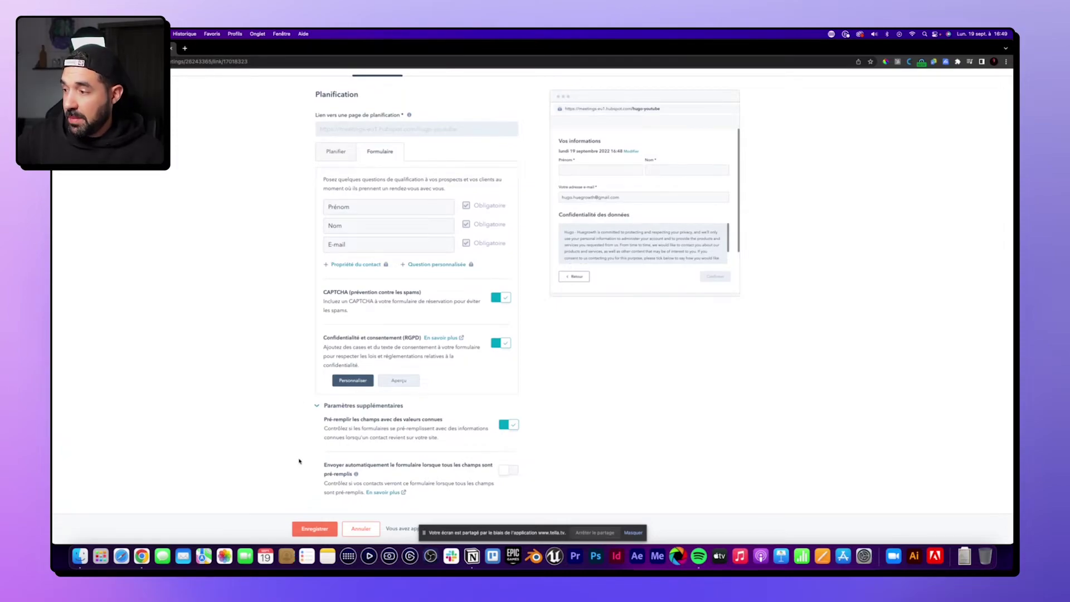
scroll(298, 460, "down", 1)
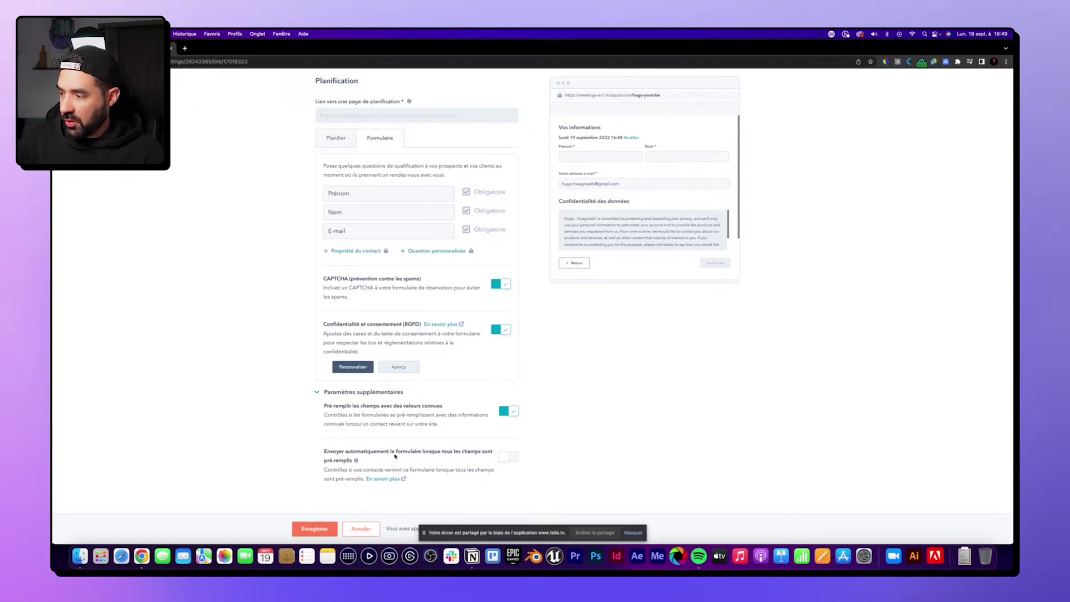
left_click(316, 530)
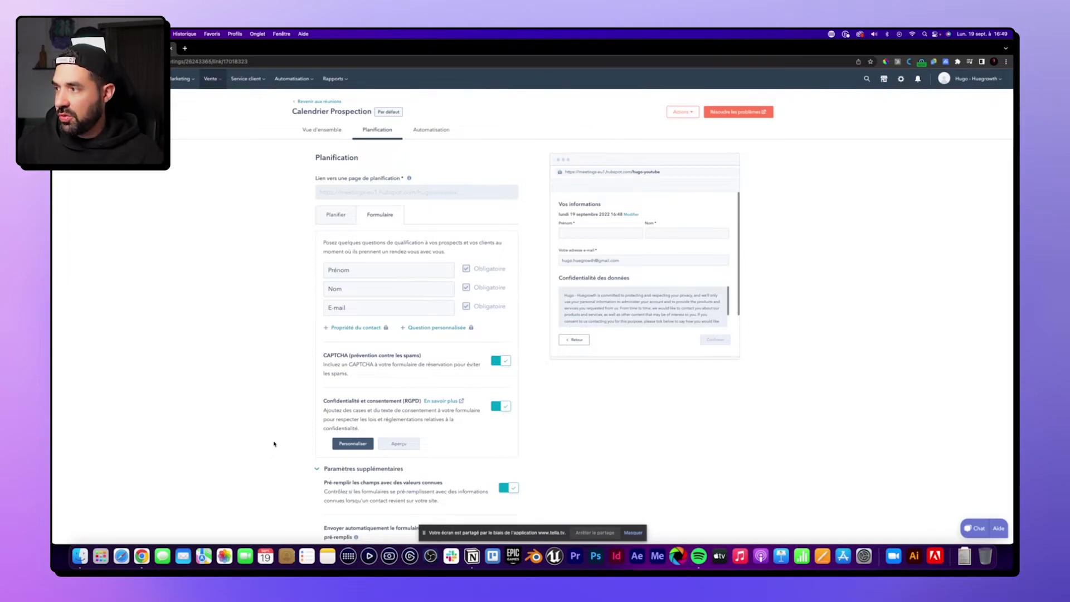
Step: Enable the pre-meeting reminder in the automation settings and schedule its e-mail 30 minutes before the meeting
left_click(426, 130)
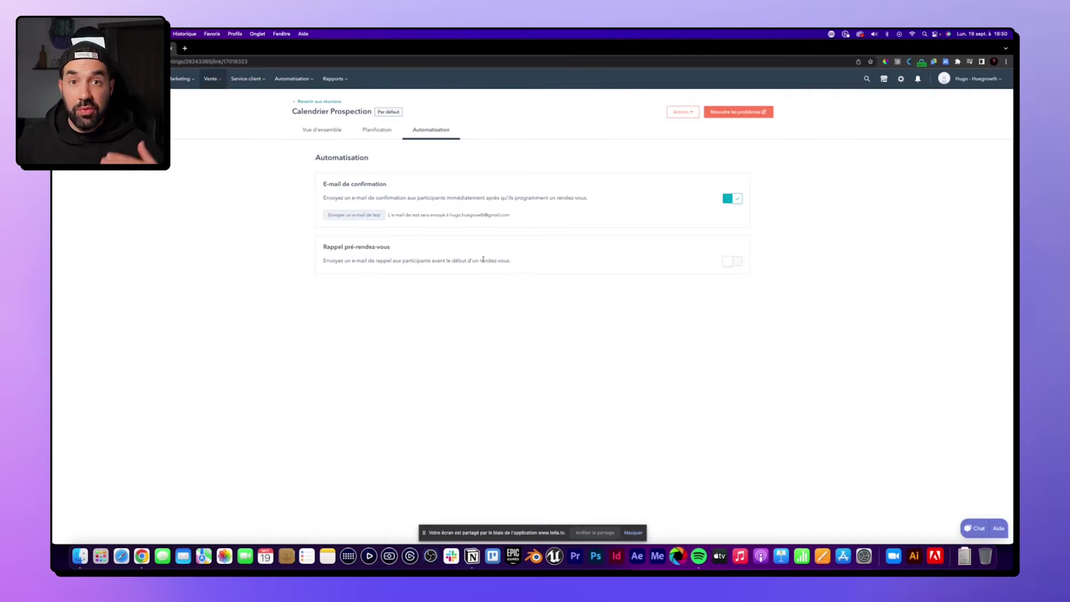
left_click(727, 262)
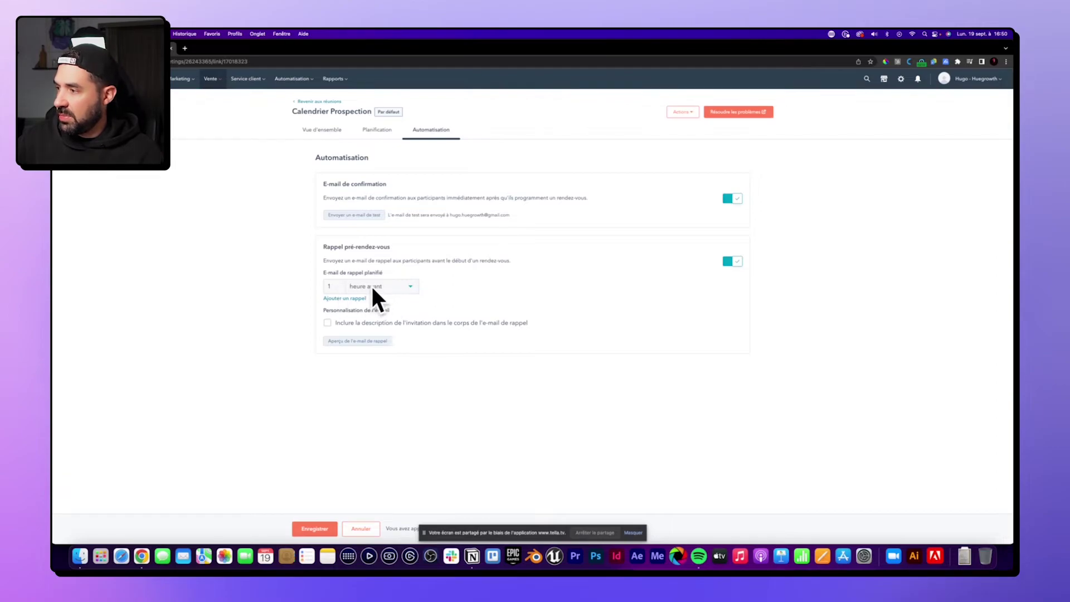
left_click(405, 288)
left_click(396, 352)
left_click(334, 285)
type("30")
Step: Add a second reminder 3 days before the meeting and include the invitation description in the reminder e-mail body
left_click(347, 305)
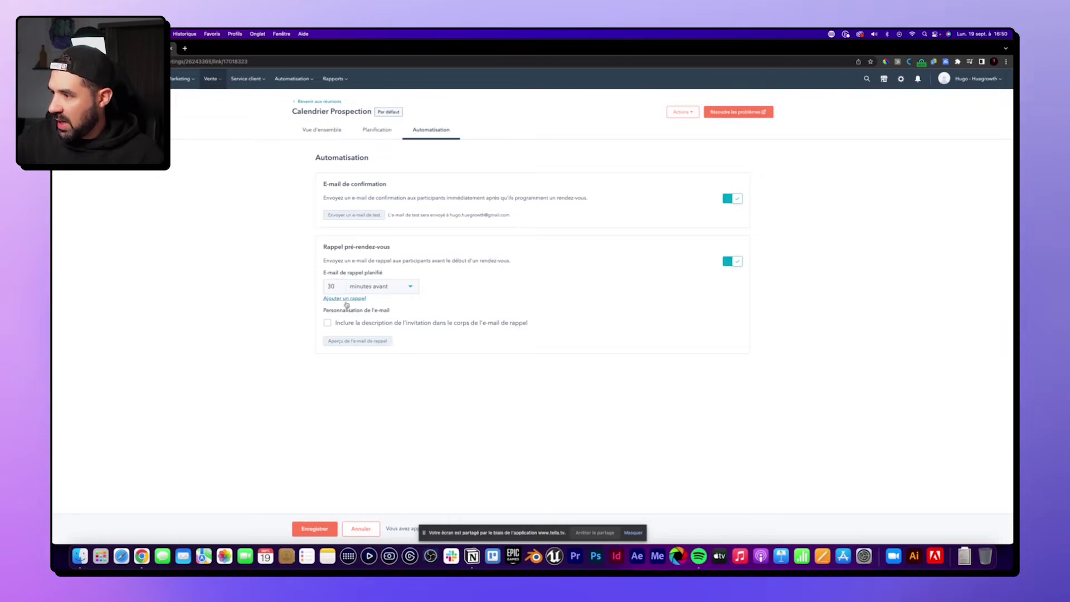
left_click(346, 300)
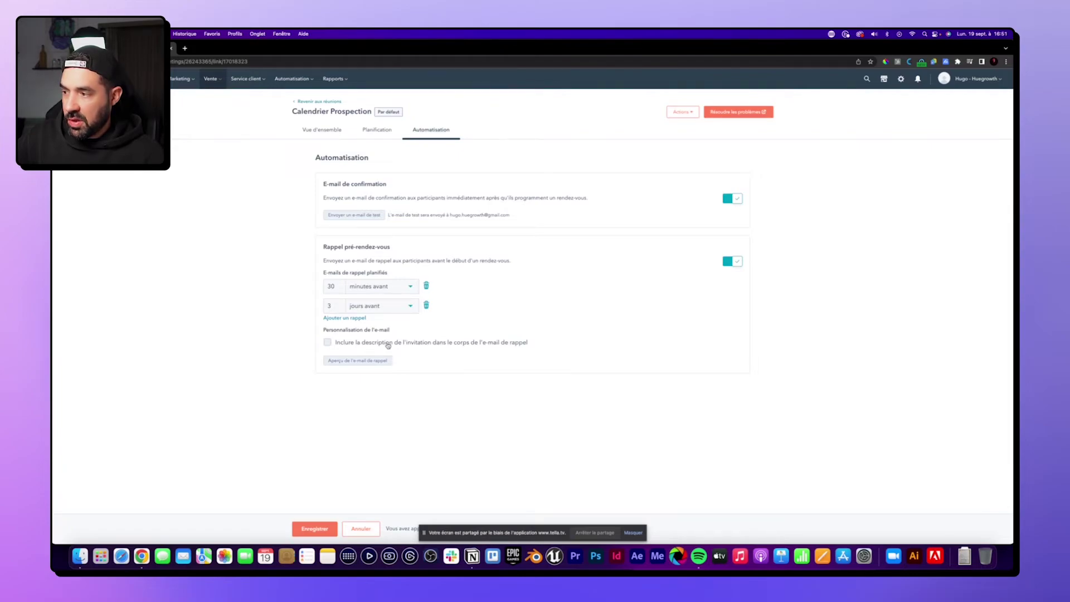
left_click(328, 343)
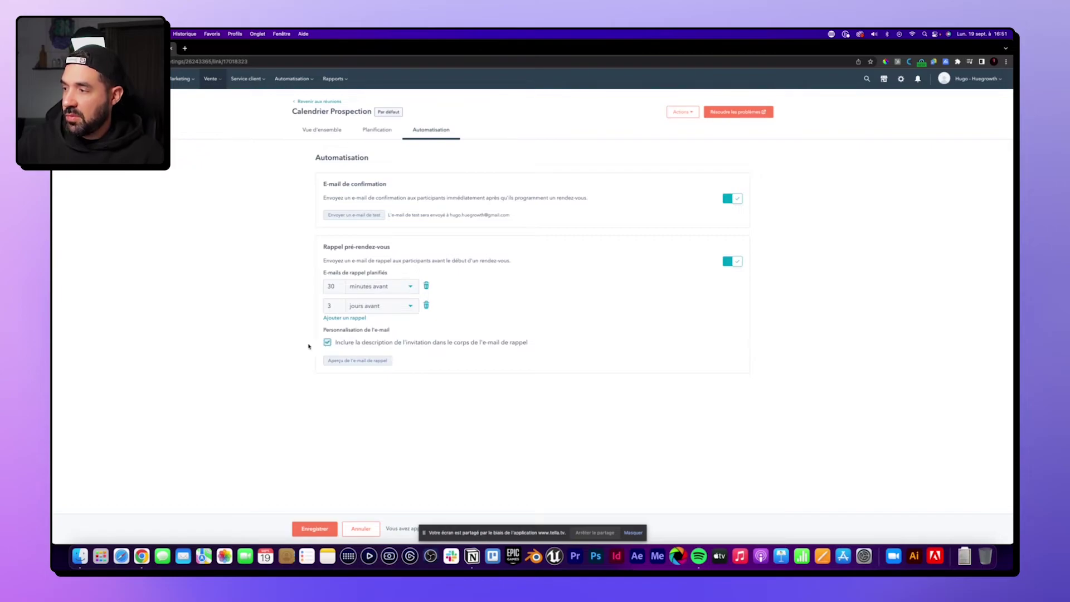
Step: Preview the reminder e-mail, close the preview and save the automation settings
left_click(352, 362)
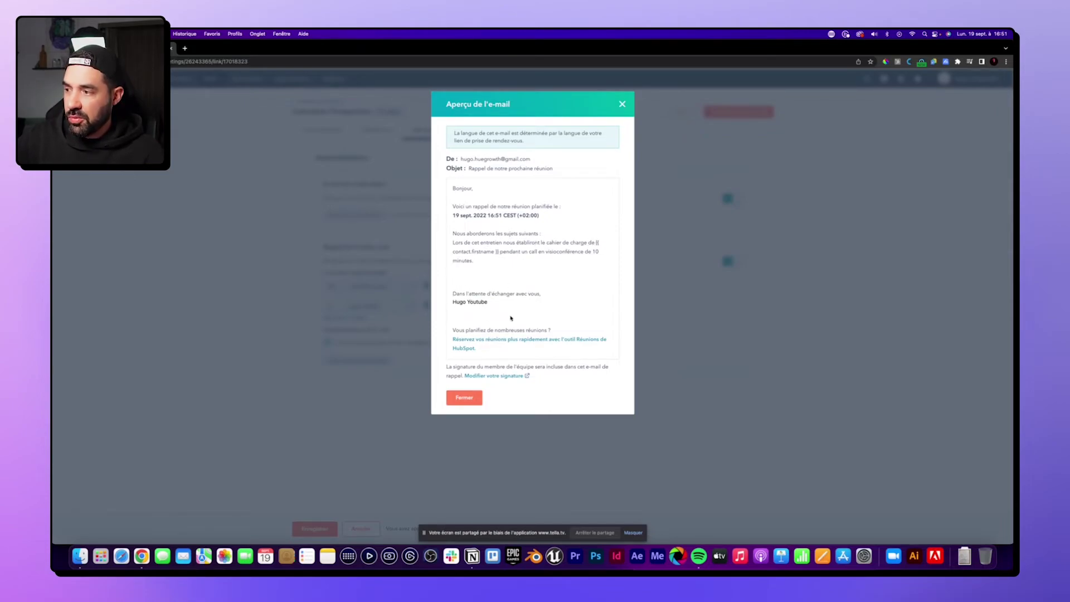
left_click(477, 397)
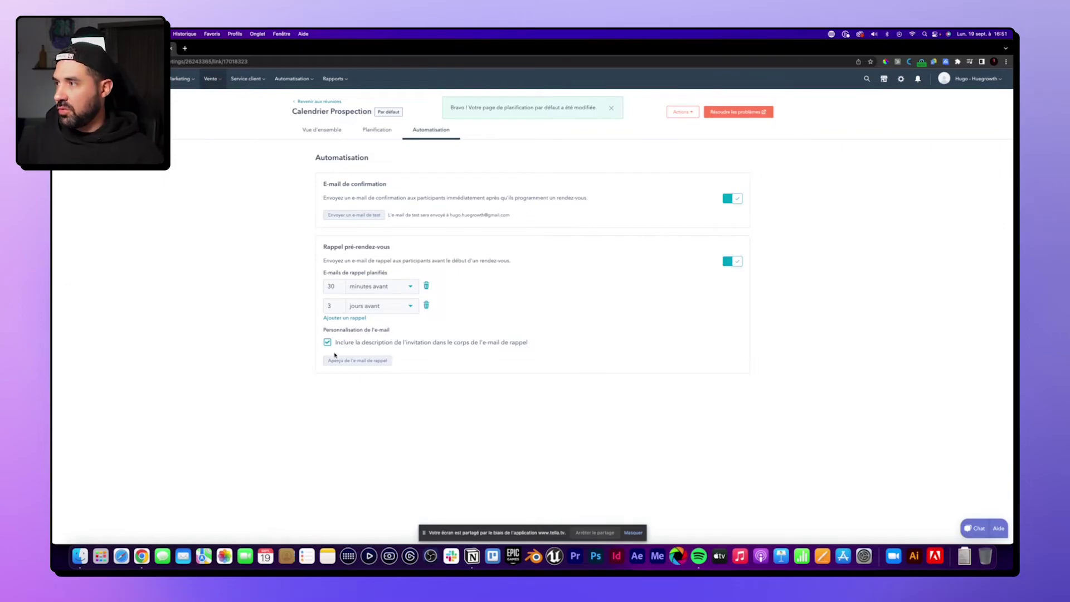
Step: Return to the meetings list, open the live prospecting booking page and check the time slots for 20, 22 and 24 September
left_click(312, 102)
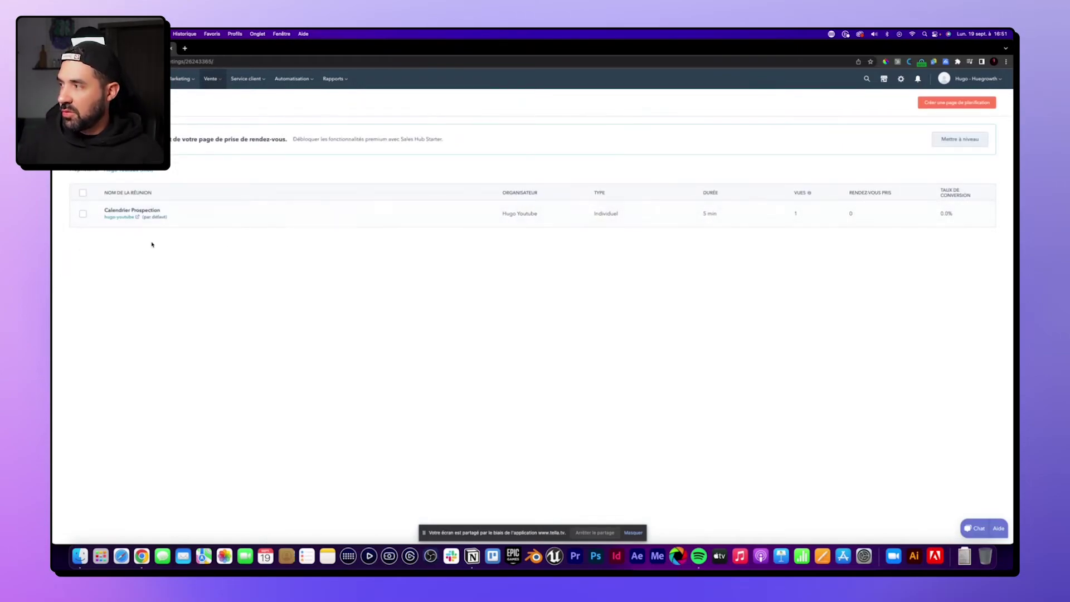
left_click(127, 217)
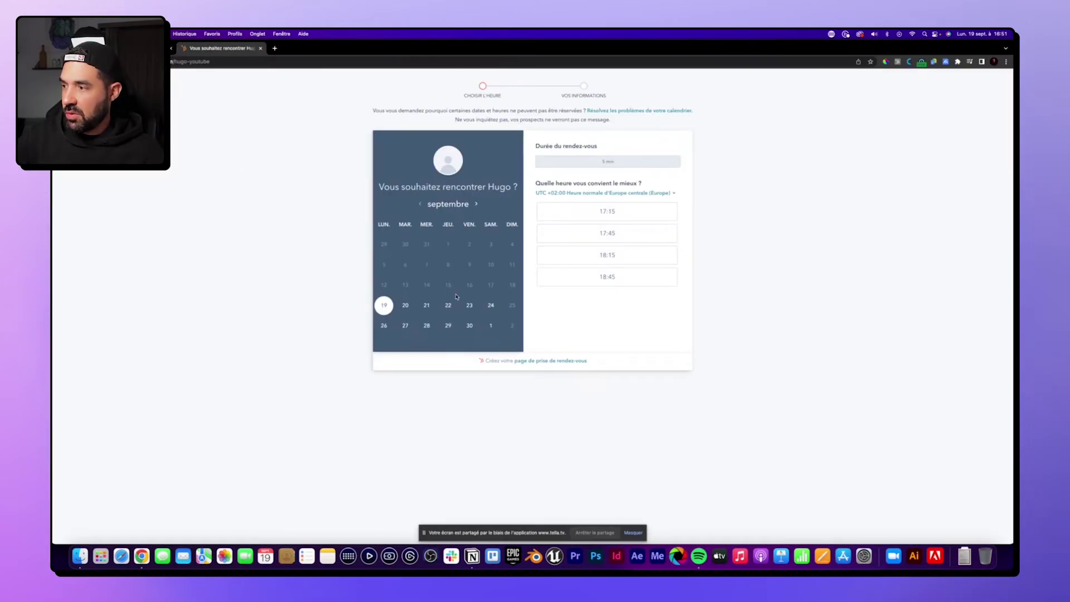
left_click(405, 305)
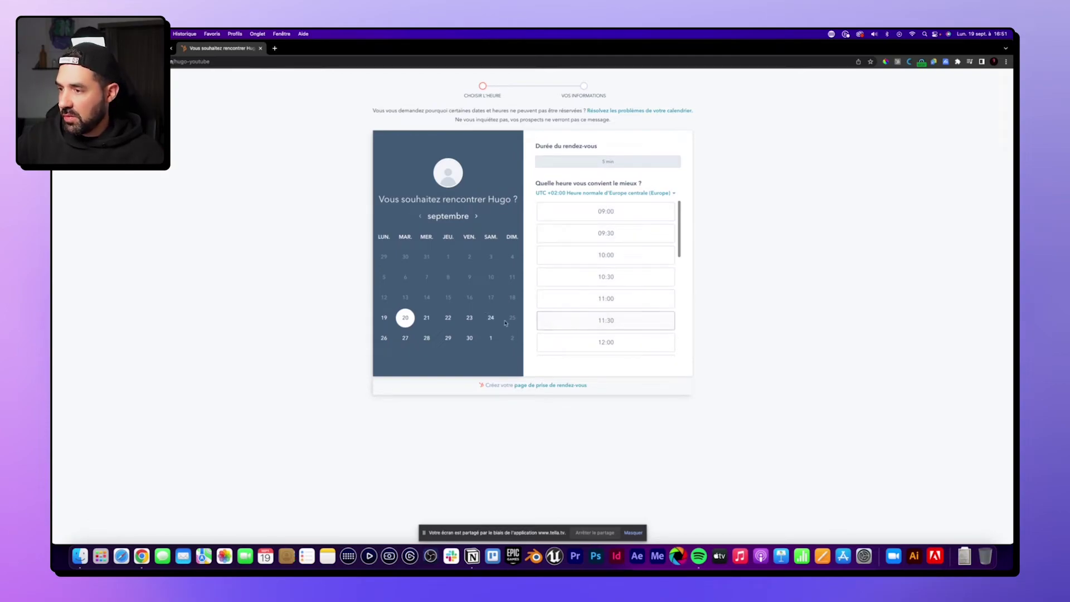
left_click(449, 322)
scroll(613, 311, "down", 2)
scroll(613, 311, "up", 2)
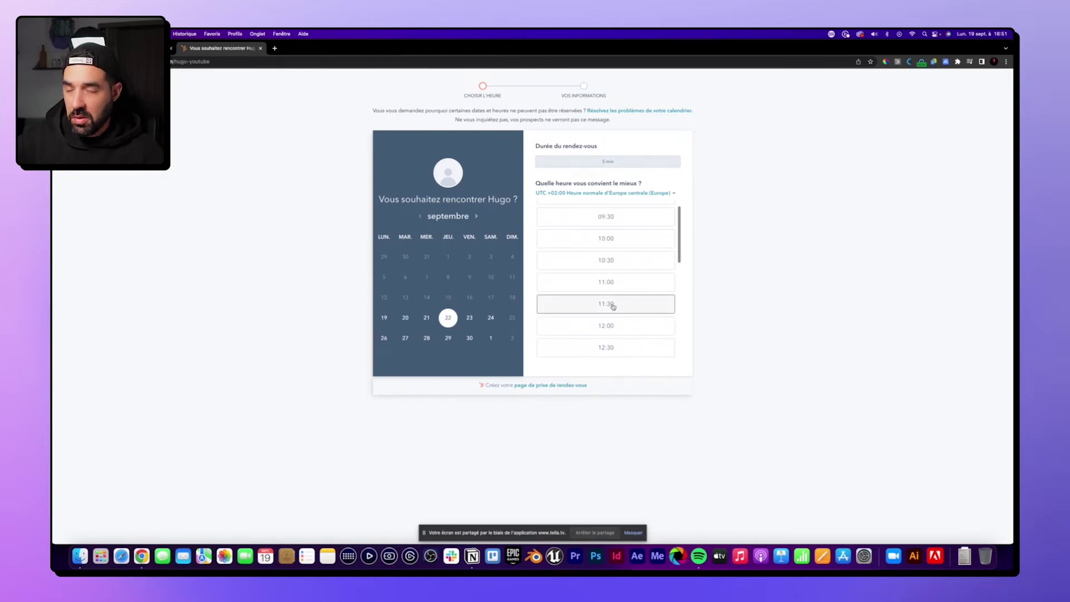
left_click(490, 317)
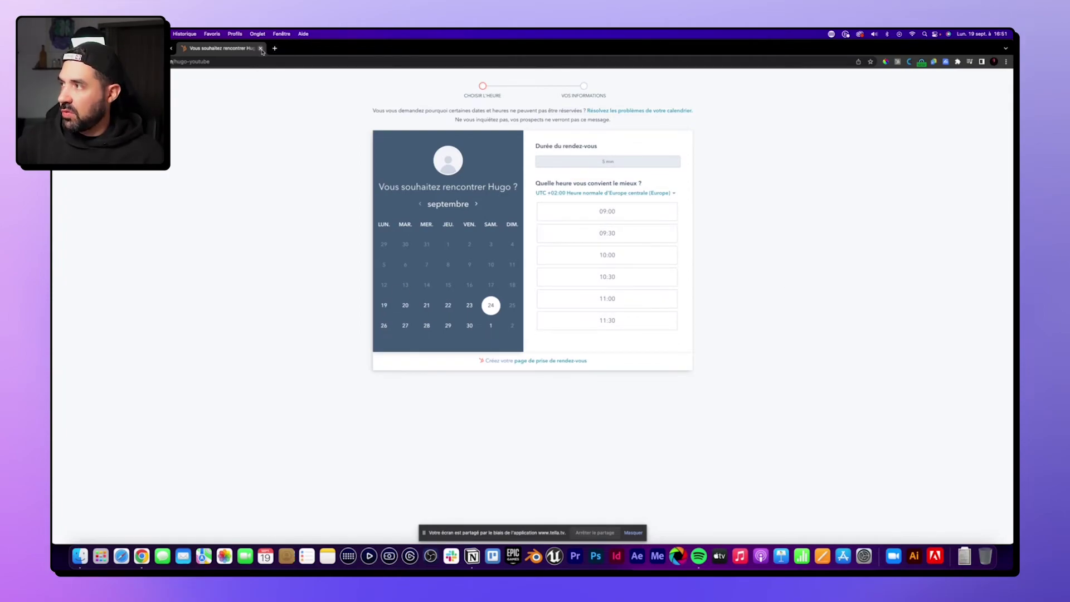
Step: Close the live booking page, reopen it from the meetings list to check its look, and return to the list
left_click(261, 48)
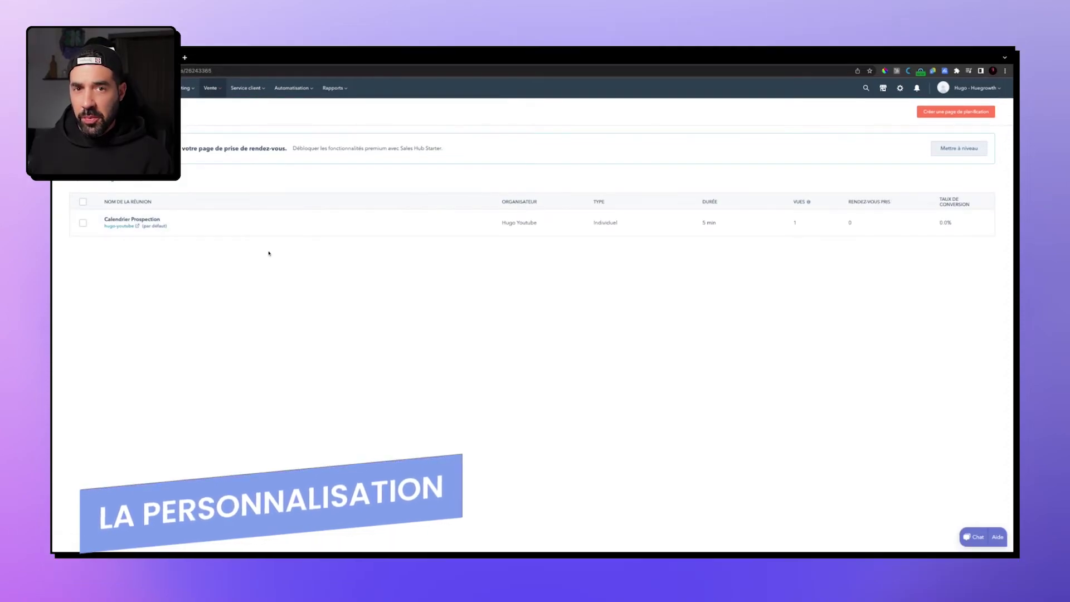
left_click(128, 228)
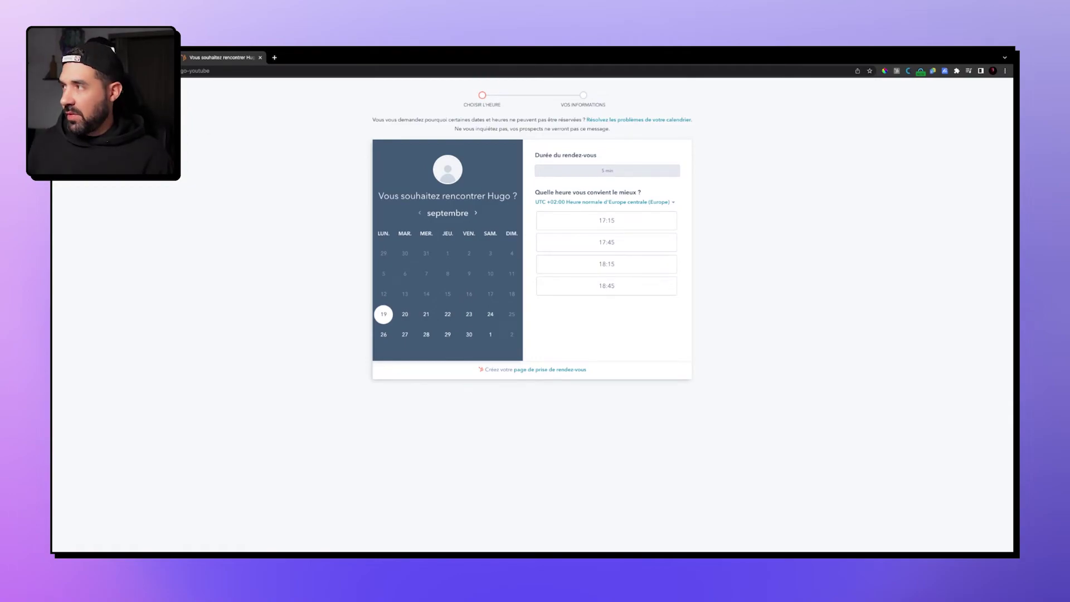
key("ctrl+shift+Tab")
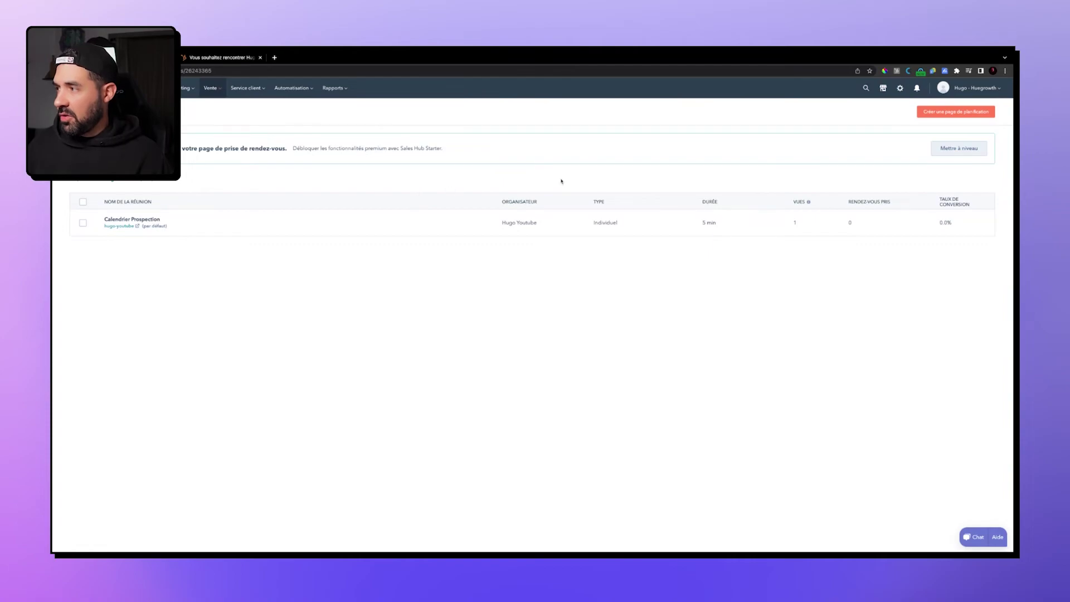
Step: Upload "Sans titre (1).png" as the profile photo in the account settings, zoom the crop fully out and save it
left_click(901, 89)
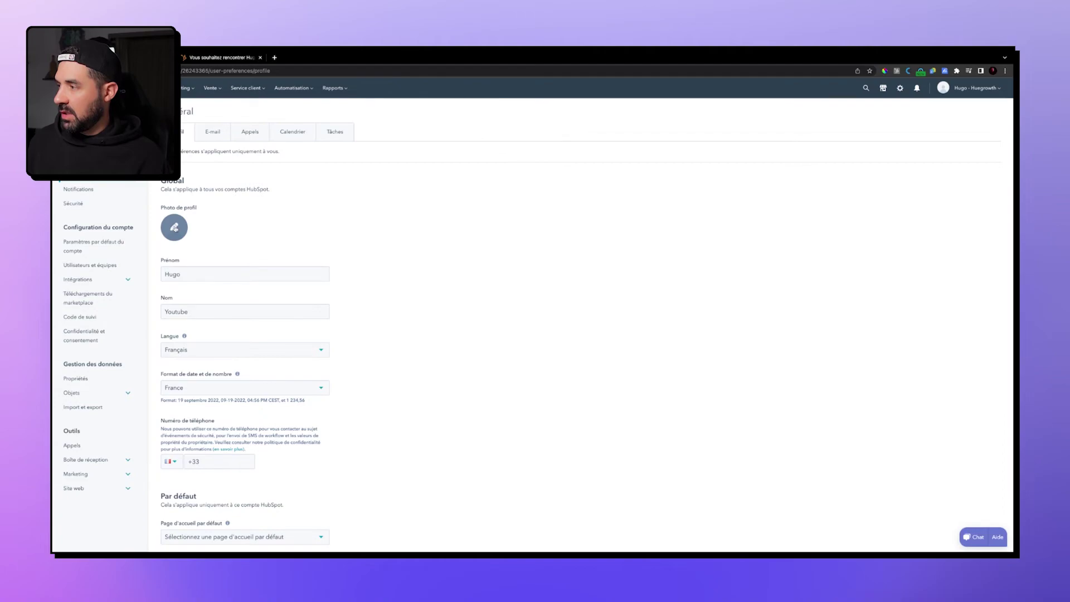
left_click(173, 232)
left_click(174, 246)
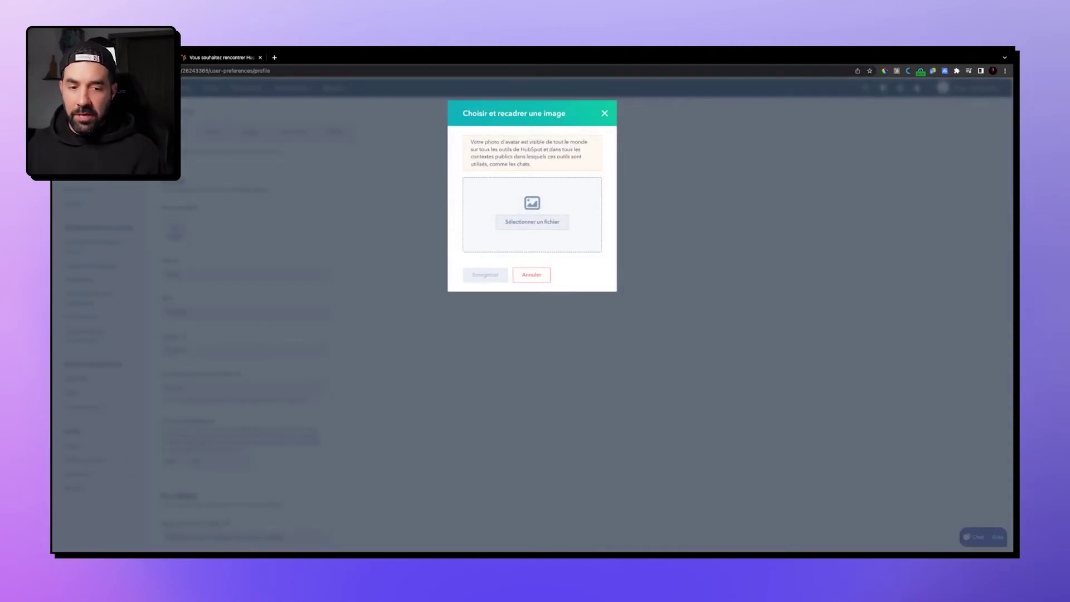
key("Return")
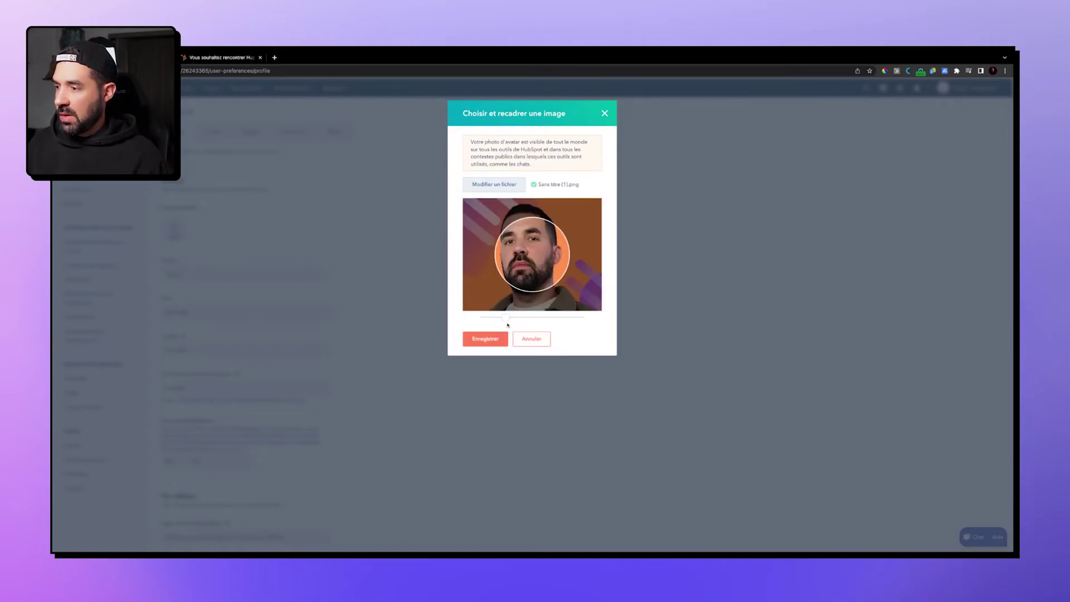
left_click_drag(506, 318, 480, 319)
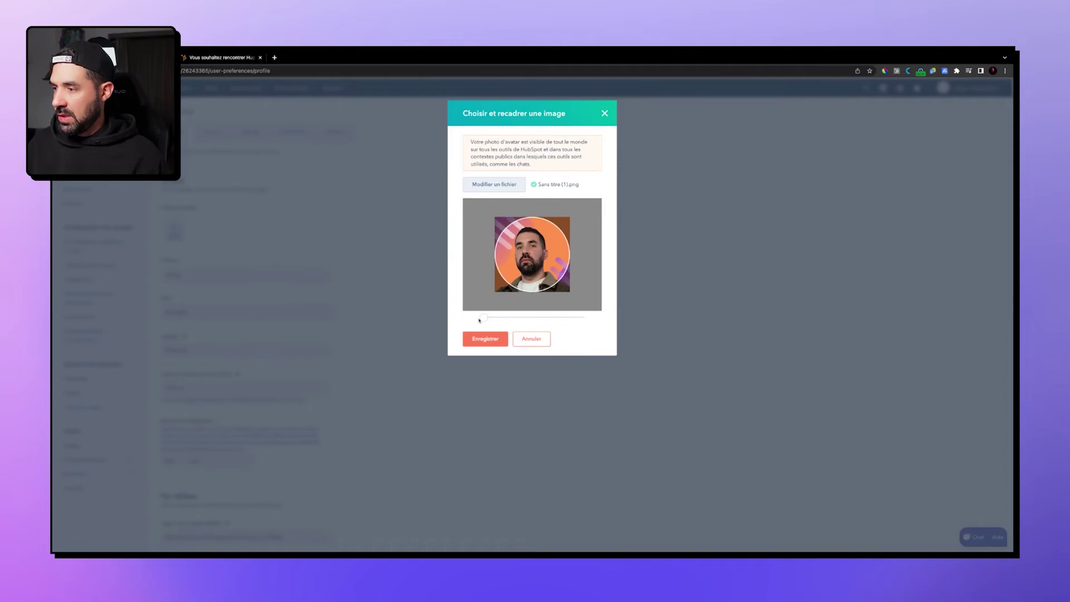
left_click(486, 340)
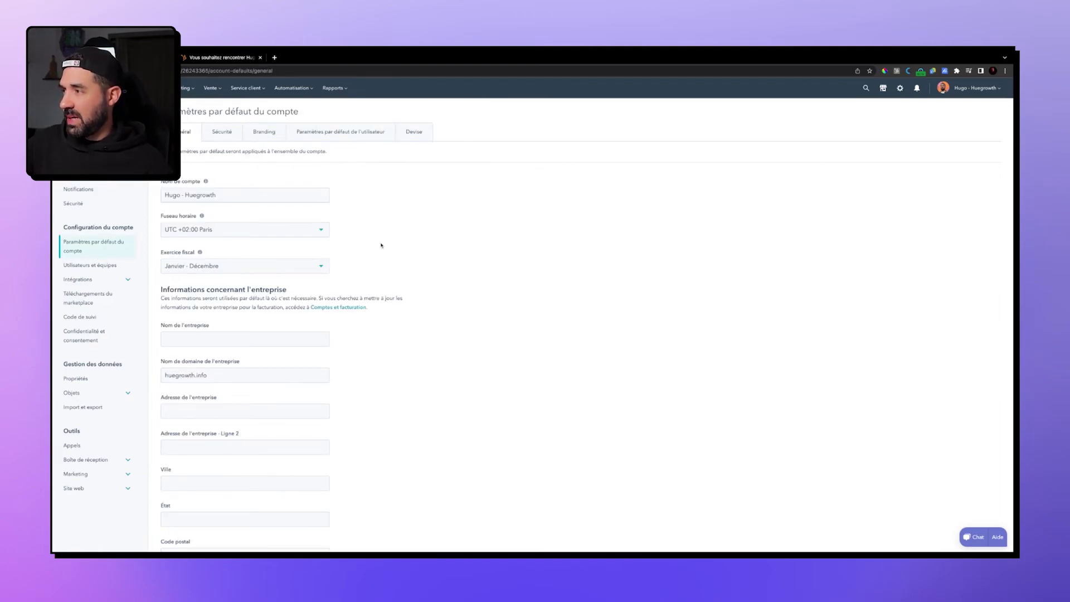
Step: Set the primary colour of My brand kit to B96AC4 in the account branding settings and save it
left_click(264, 134)
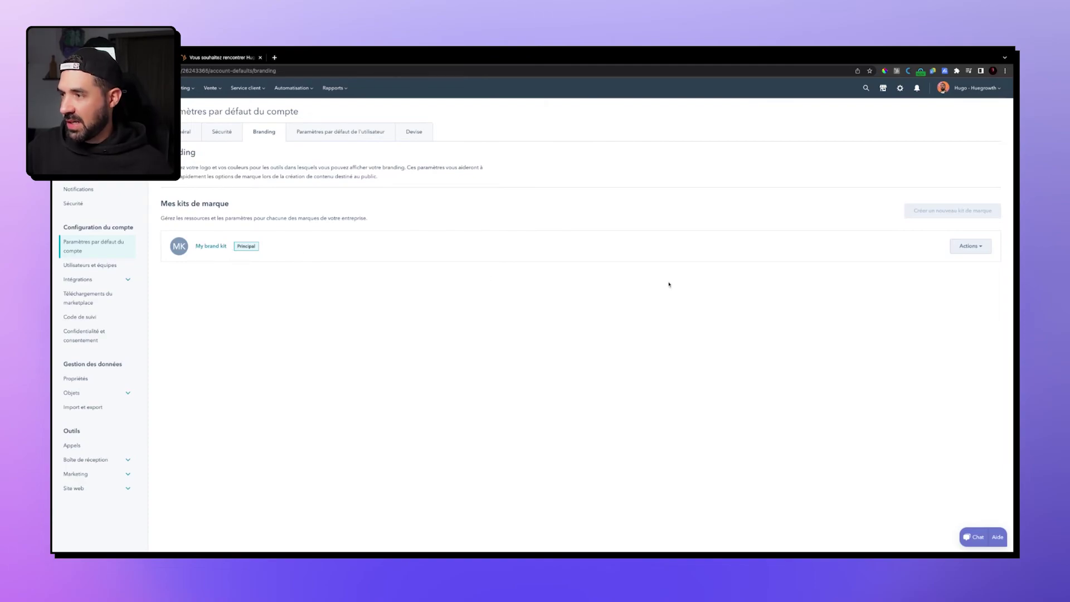
left_click(968, 249)
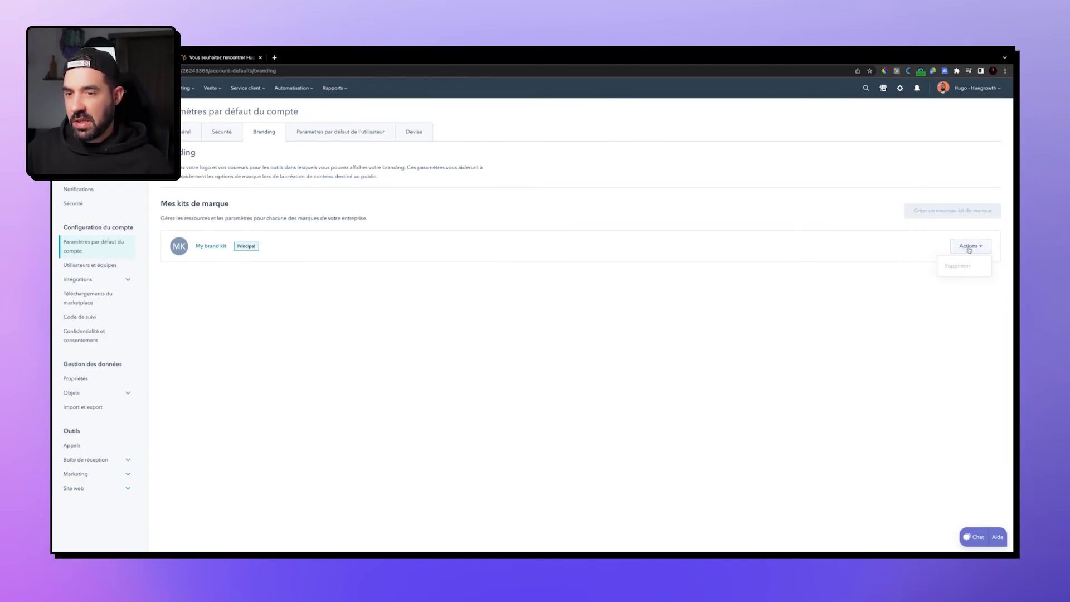
left_click(210, 246)
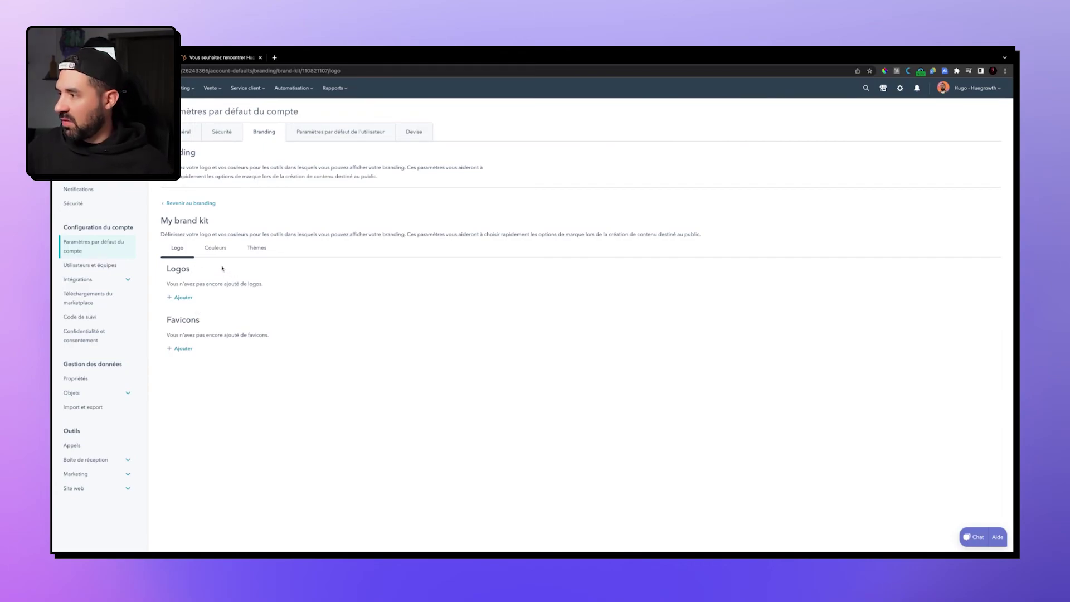
left_click(215, 250)
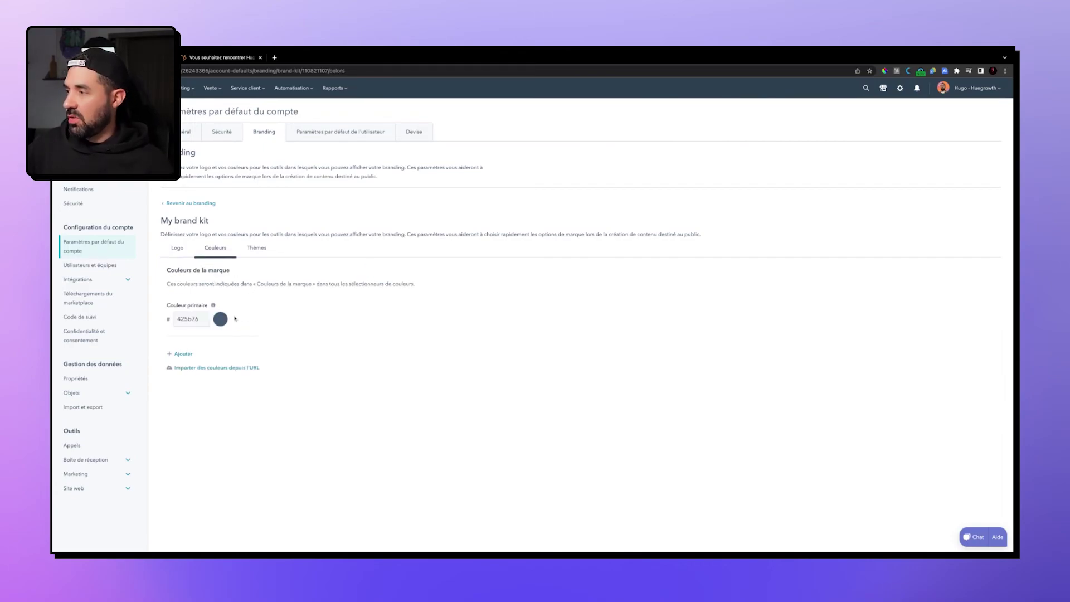
left_click(189, 319)
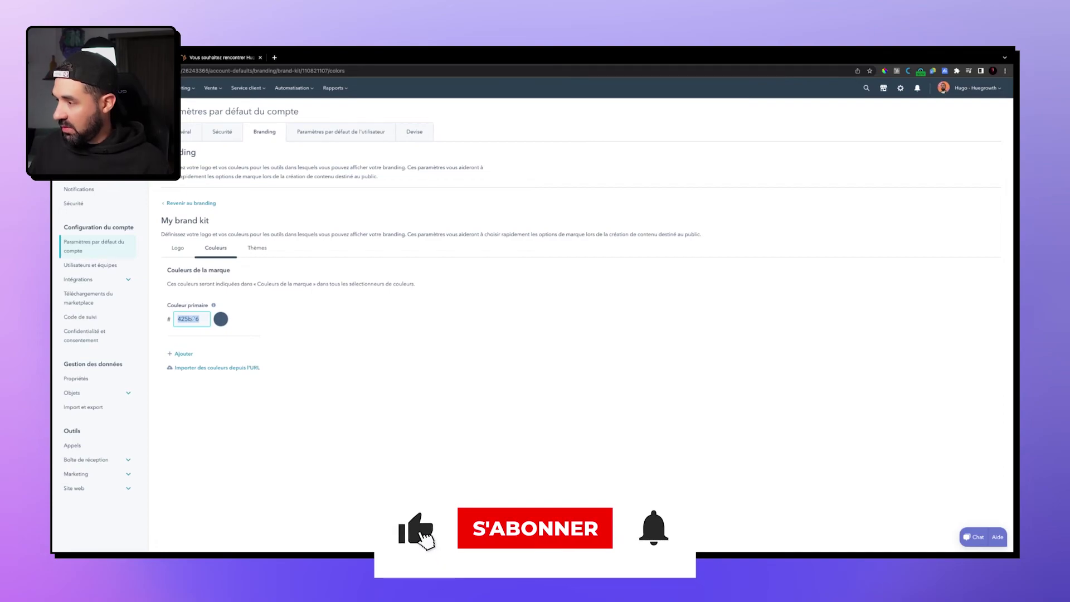
type("B96AC4")
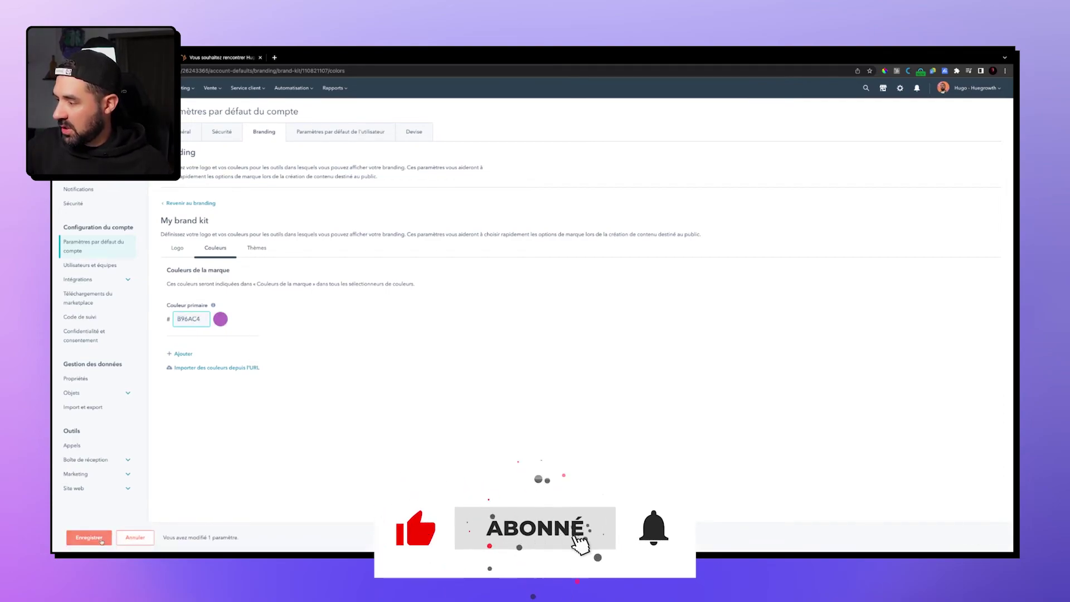
left_click(90, 538)
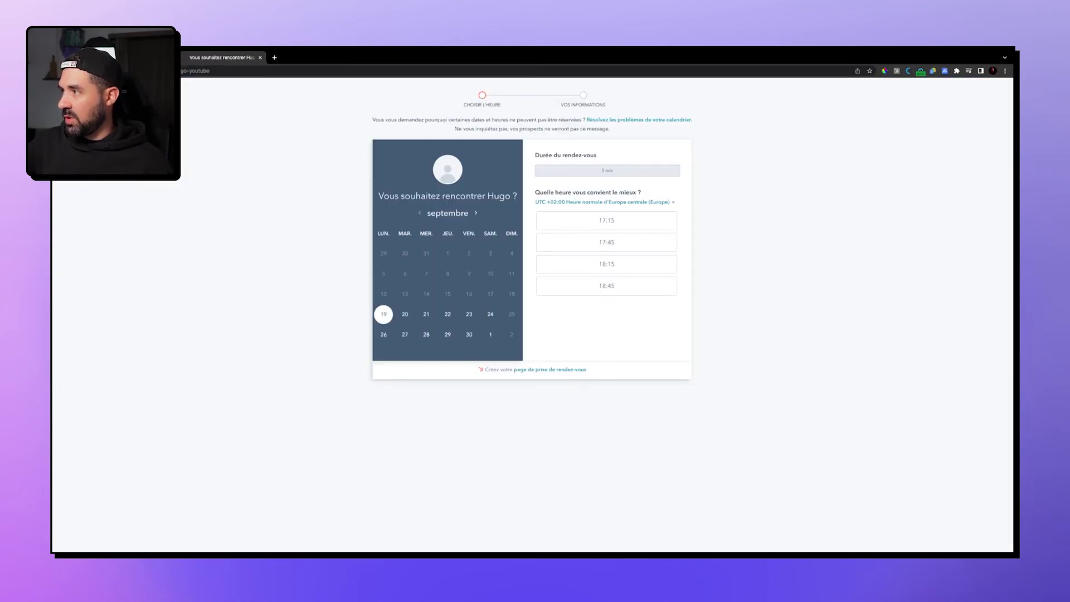
Step: Reload the live booking page to check its profile photo, brand colour and address
key("super+r")
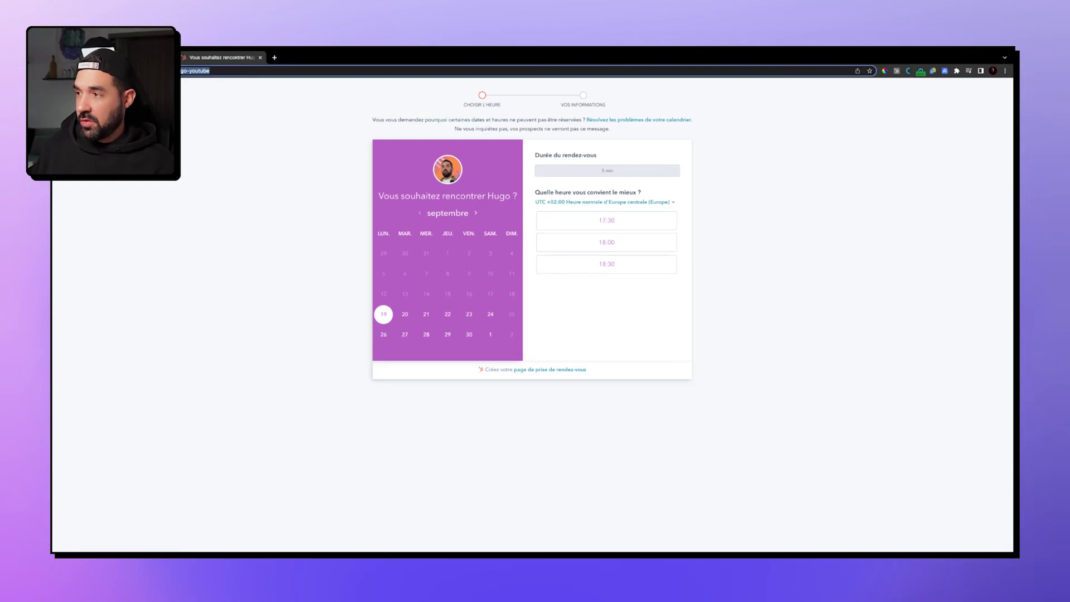
double_click(209, 70)
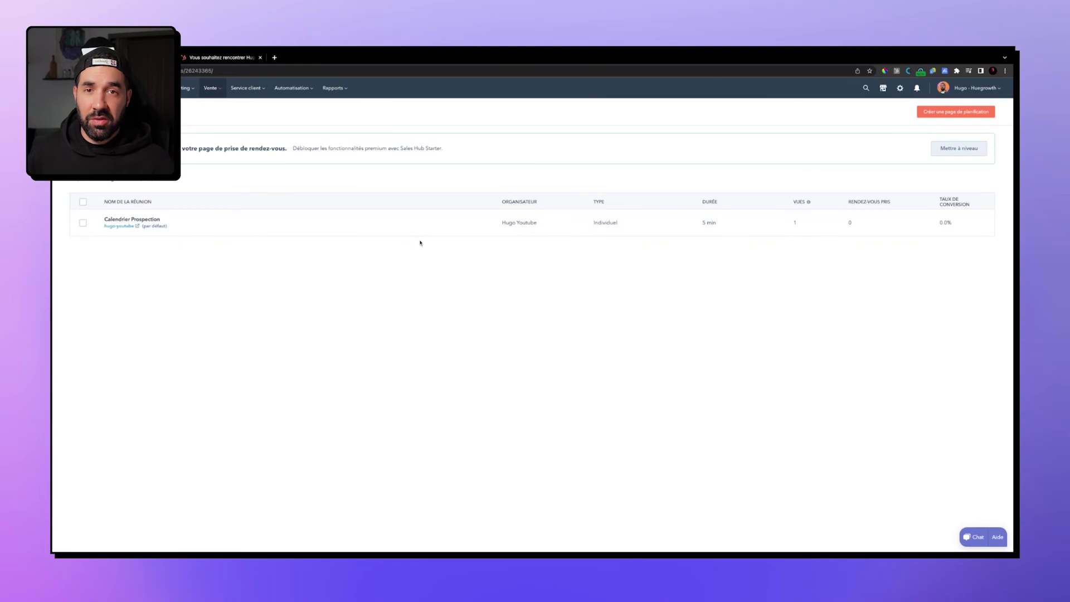
Step: Copy the Calendrier Prospection booking link, view the booking page at that address and return to the meetings list
left_click(415, 224)
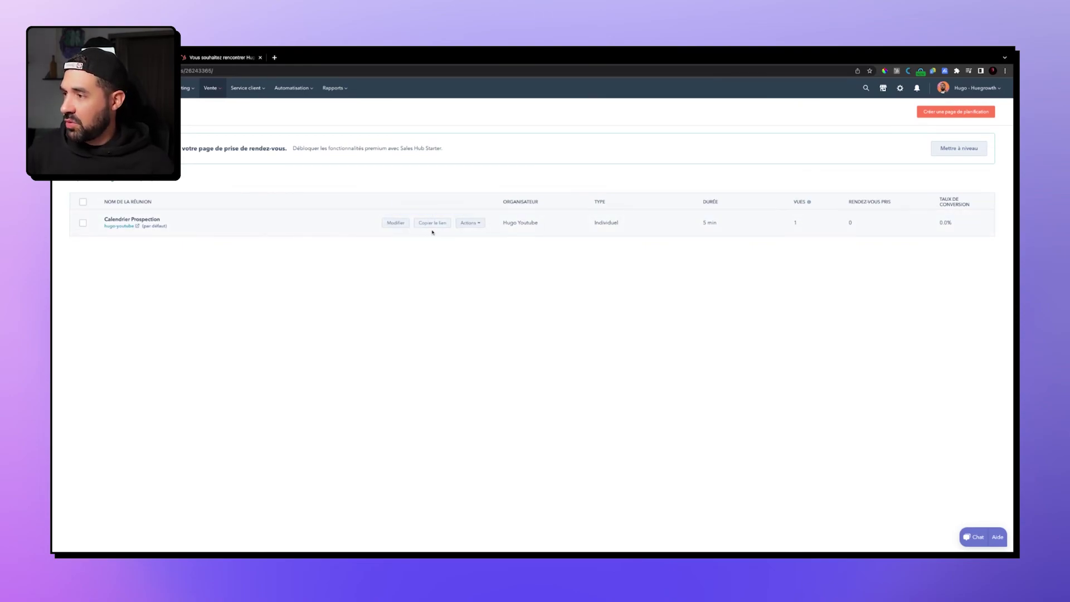
mouse_move(423, 236)
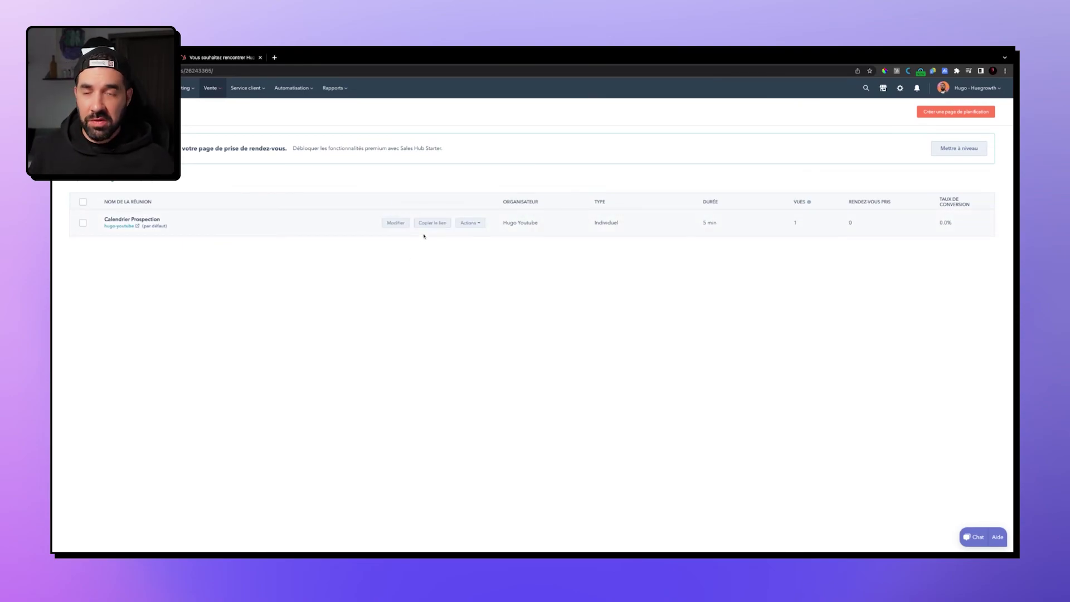
left_click(228, 71)
key("ctrl+v")
key("Return")
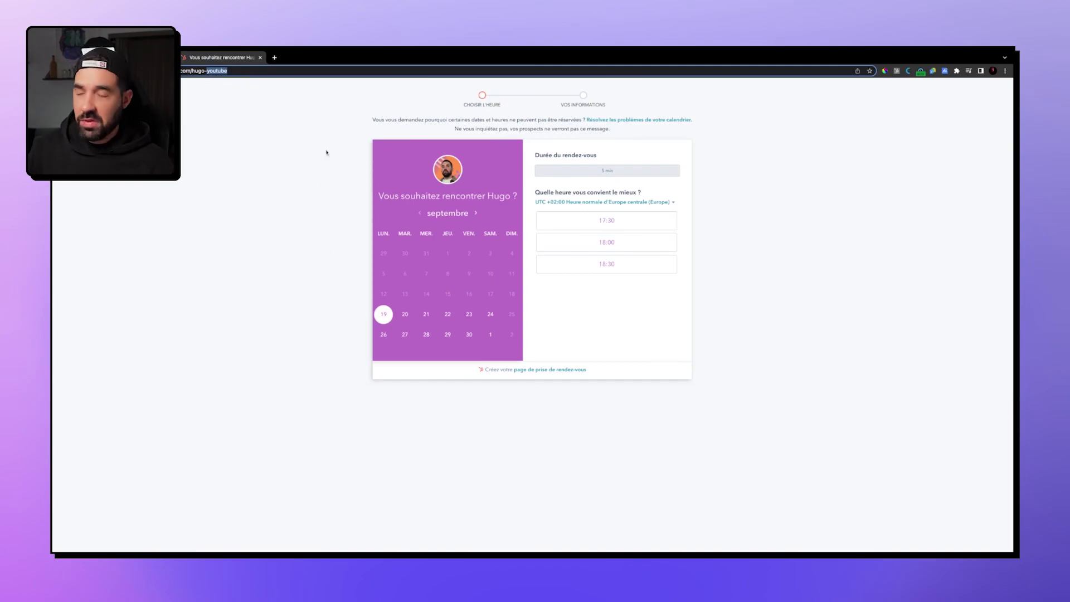
key("alt+Left")
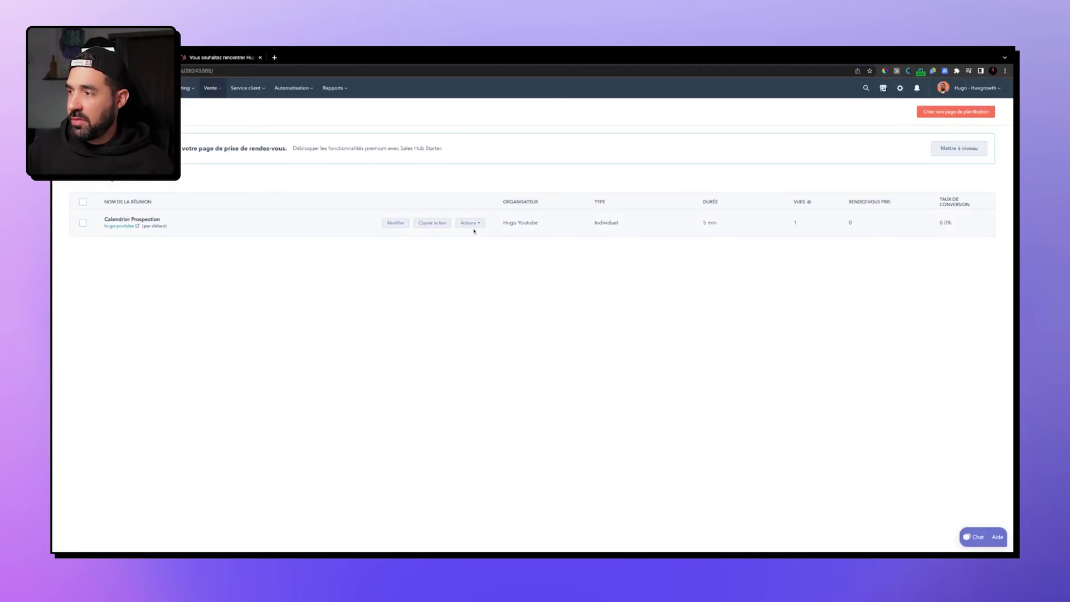
Step: Copy the embed code of the Calendrier Prospection booking widget and close the embed dialog
left_click(472, 224)
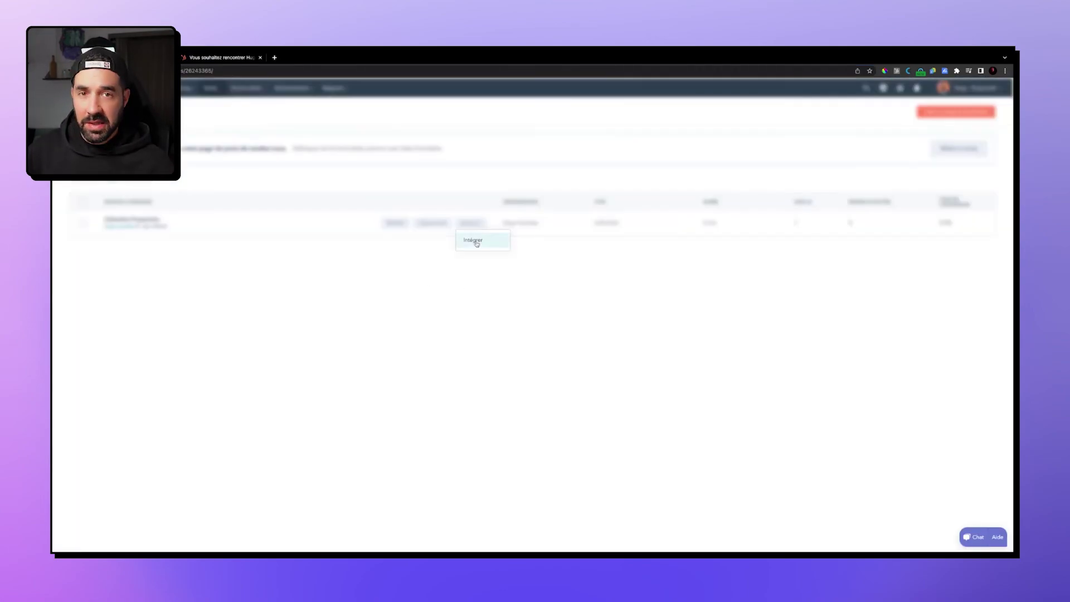
left_click(473, 240)
left_click(466, 248)
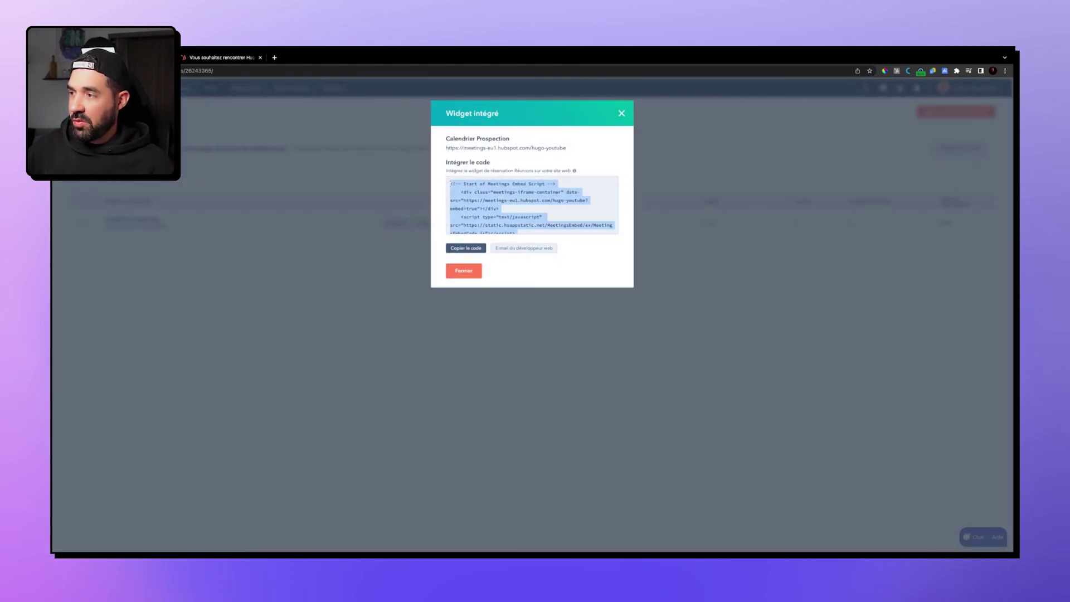
scroll(529, 225, "down", 1)
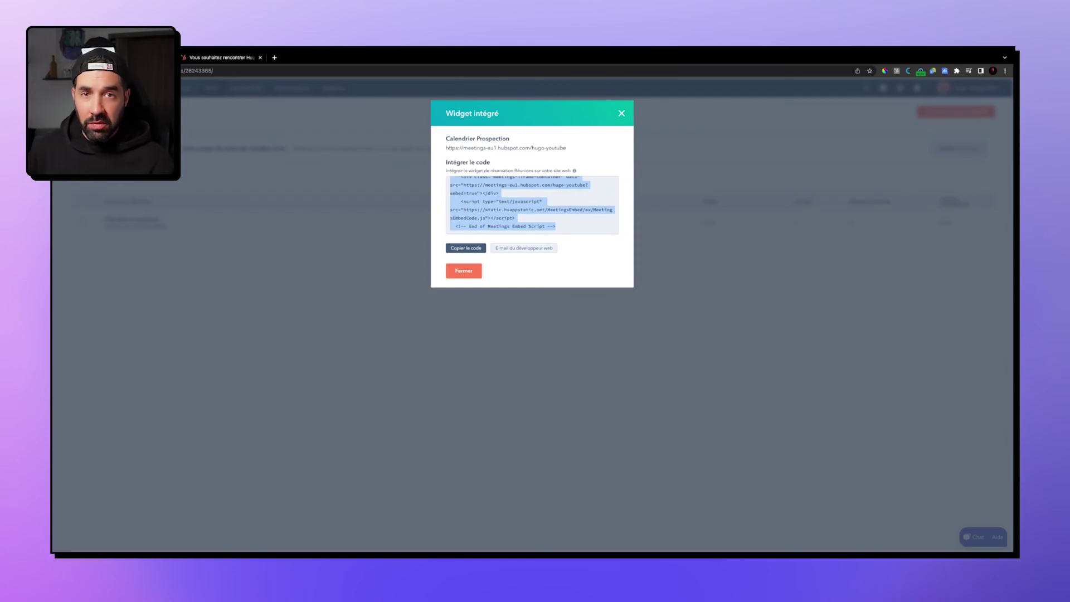
left_click(480, 272)
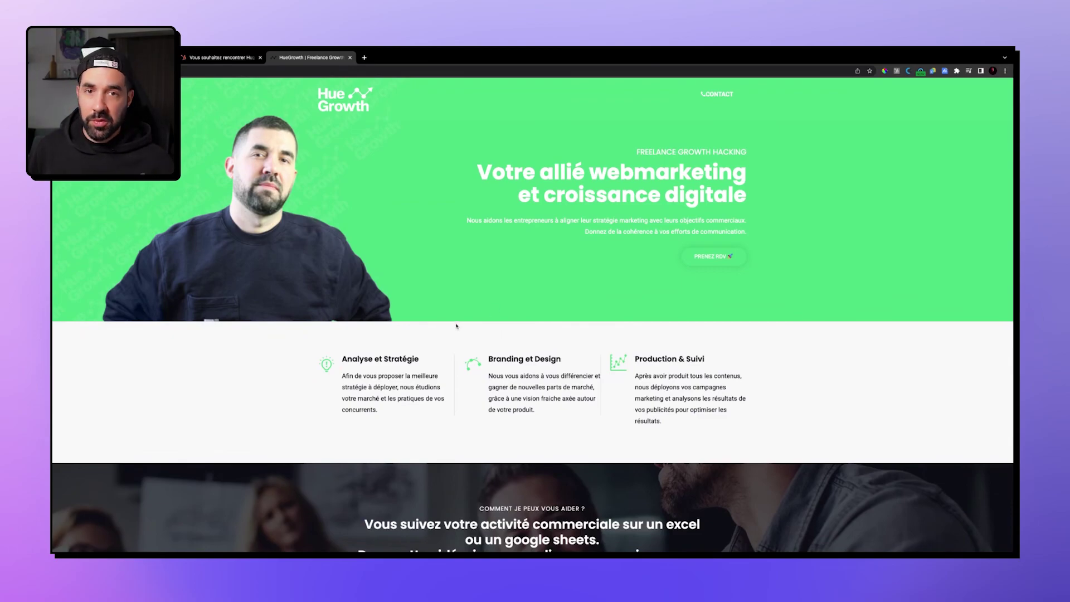
Step: Find the embedded booking calendar on the HueGrowth website and select the 11:00 slot on 30 September to view its form
scroll(458, 326, "down", 20)
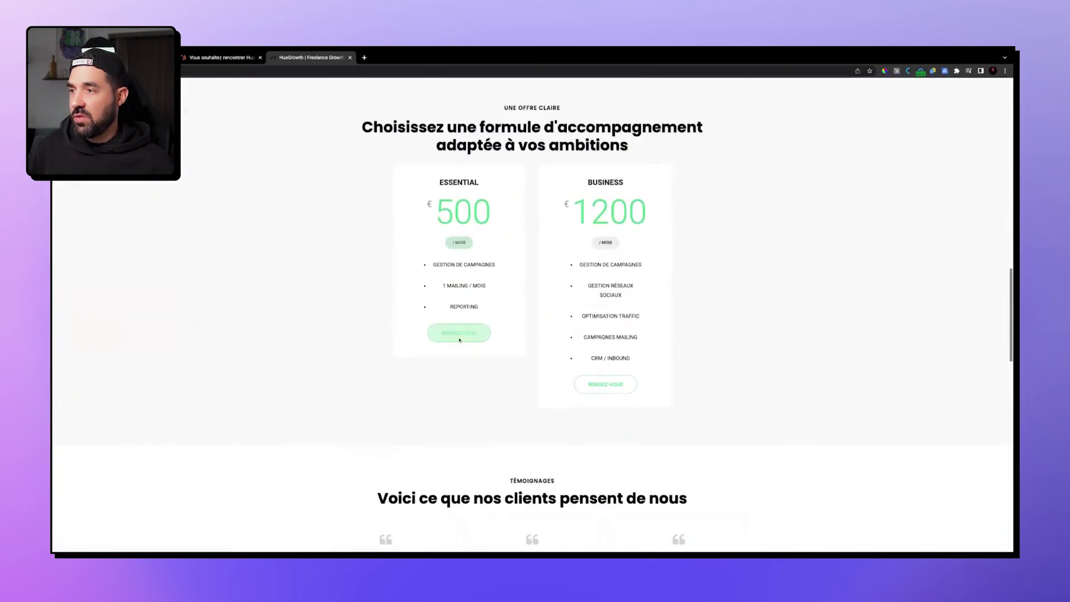
scroll(458, 340, "up", 2)
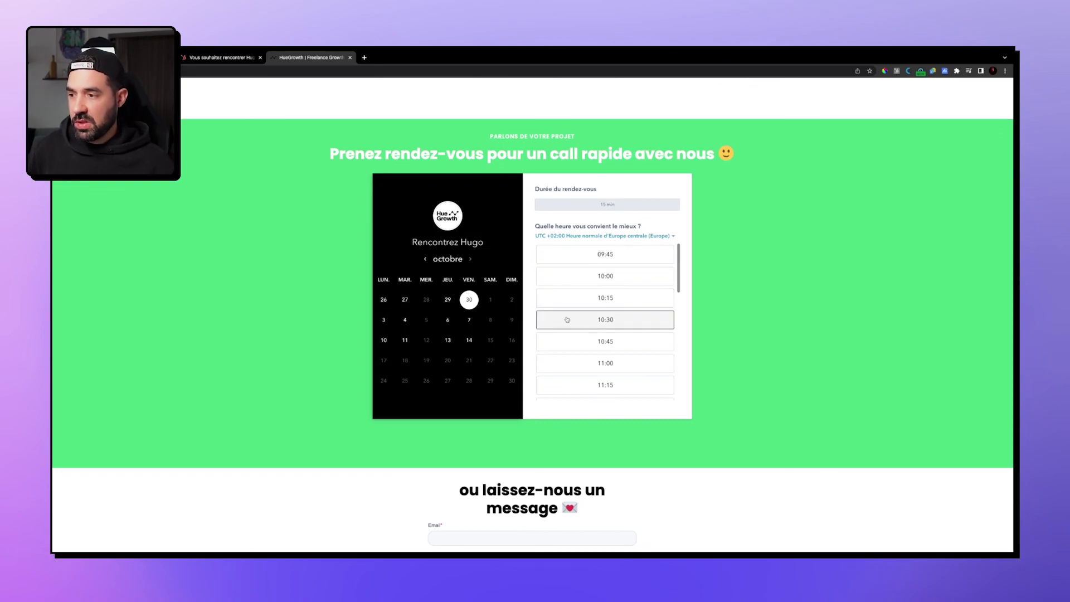
scroll(609, 333, "down", 1)
left_click(607, 304)
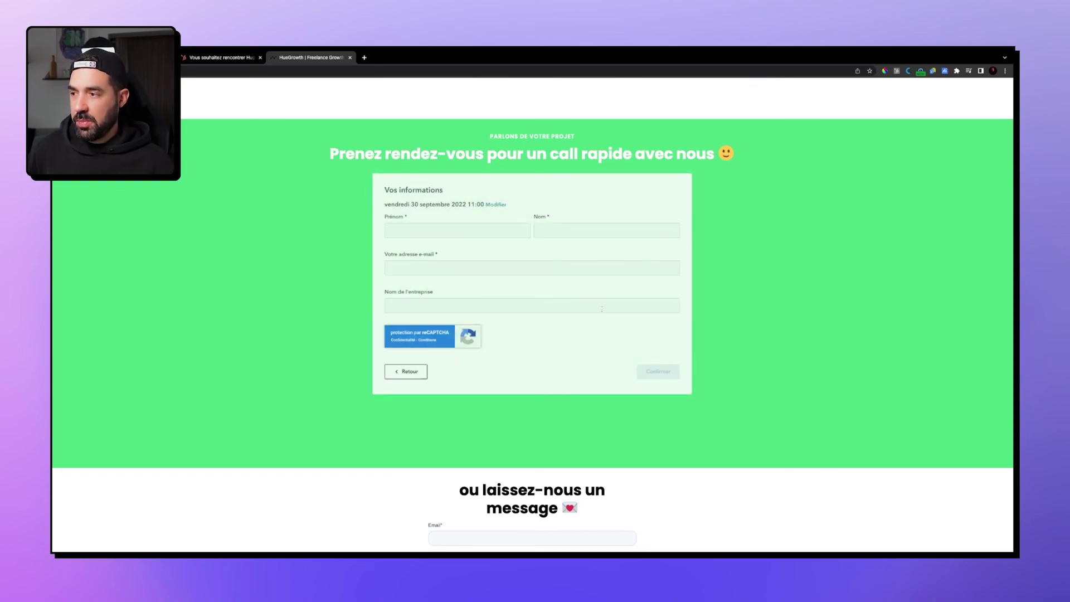